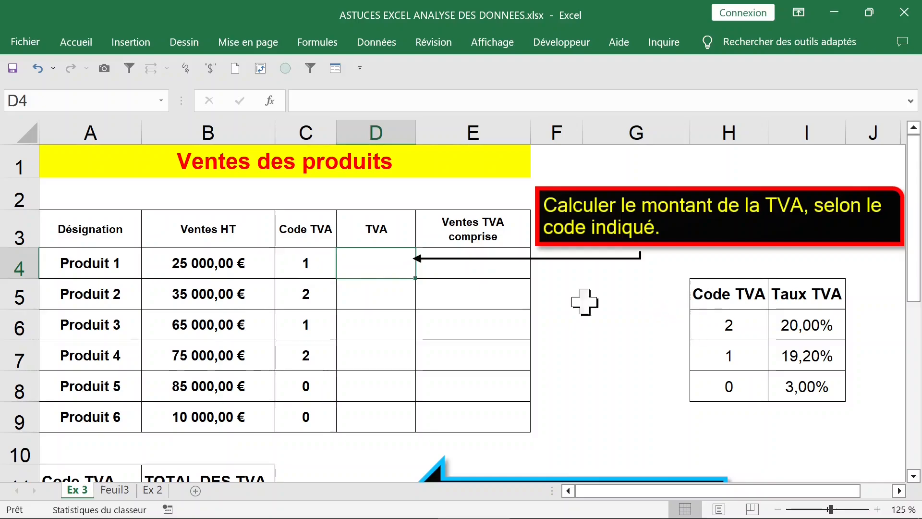
Start a RECHERCHEV formula in TVA cell D4 with the Code TVA cell C4 as the lookup value
{"action": "left_click", "coordinate": [232, 263]}
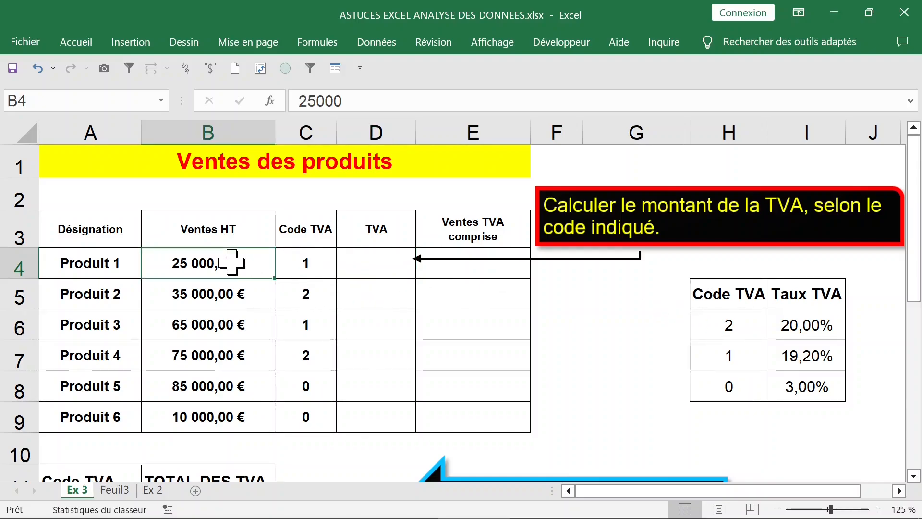
{"action": "left_click", "coordinate": [362, 262]}
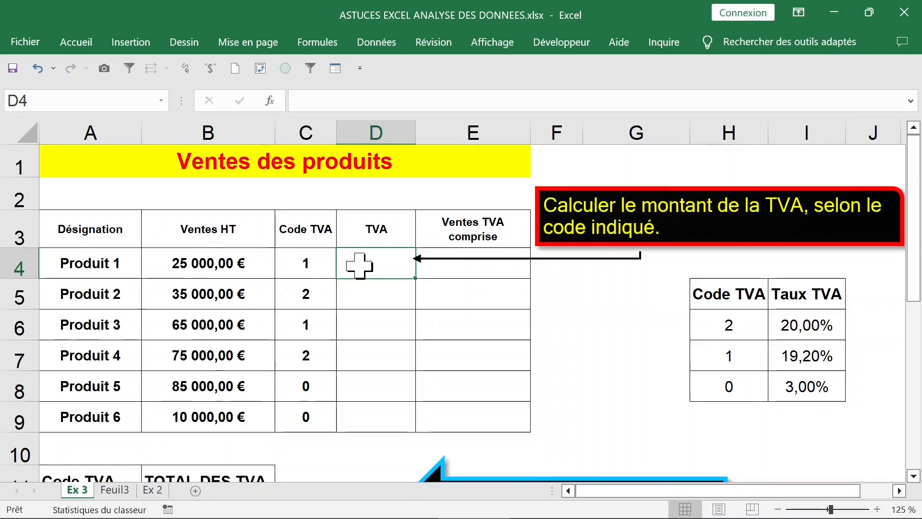
{"action": "type", "text": "=rec"}
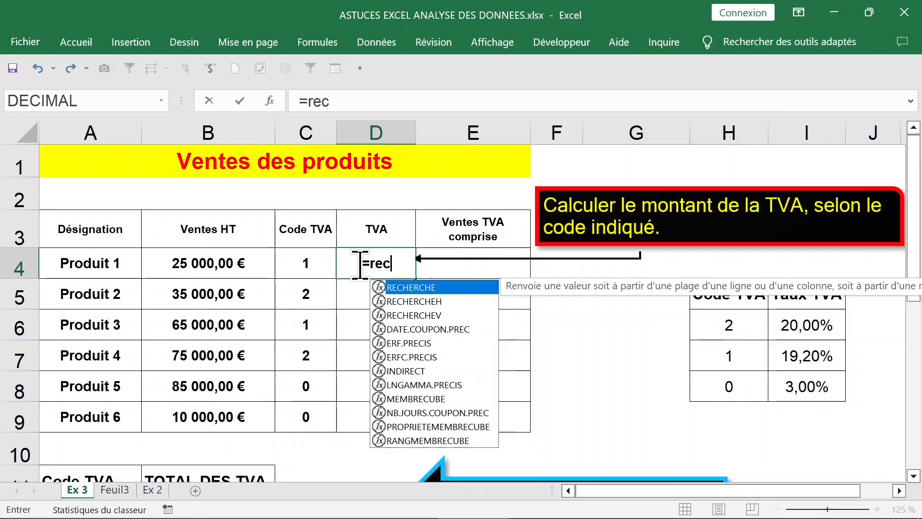
{"action": "type", "text": "h"}
{"action": "left_click", "coordinate": [403, 316]}
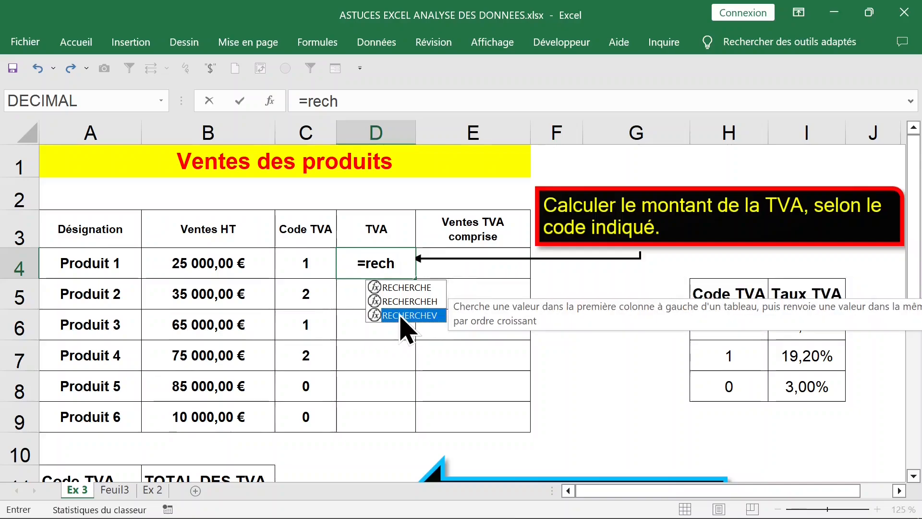
{"action": "double_click", "coordinate": [402, 315]}
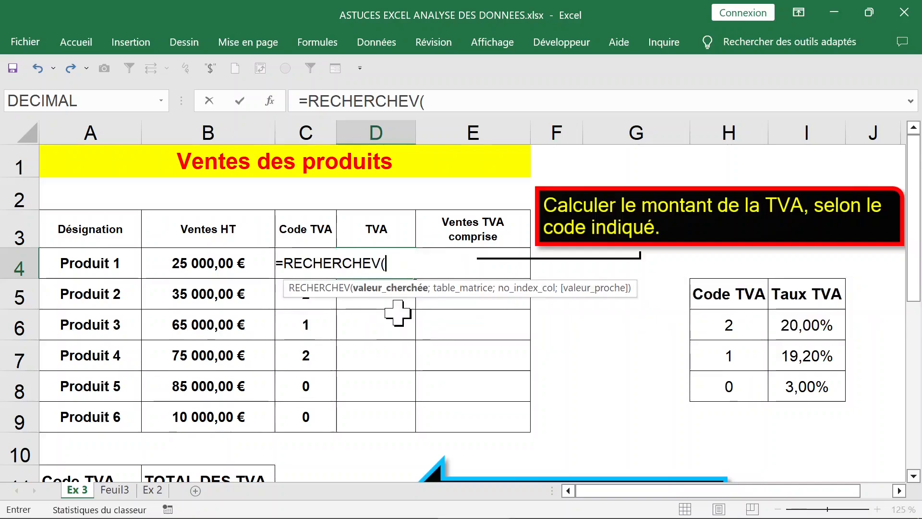
{"action": "left_click", "coordinate": [295, 240]}
{"action": "key", "text": "Down"}
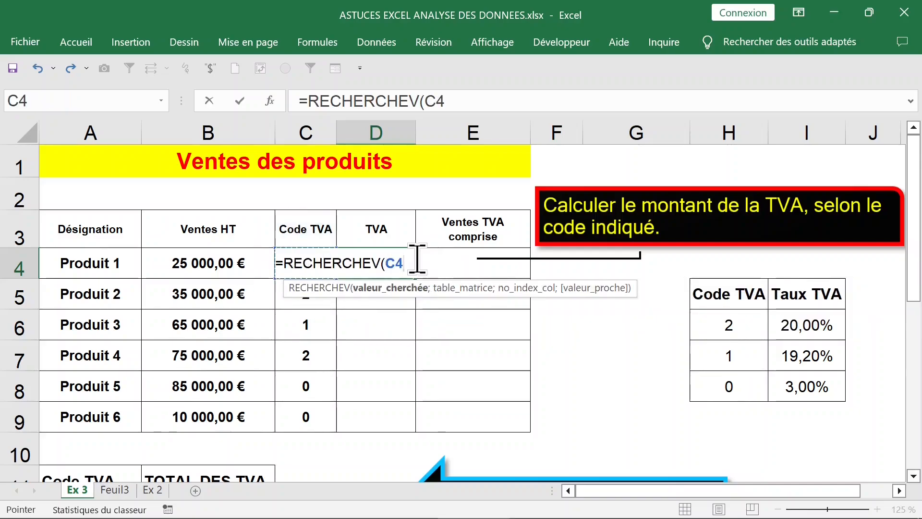
{"action": "type", "text": ";"}
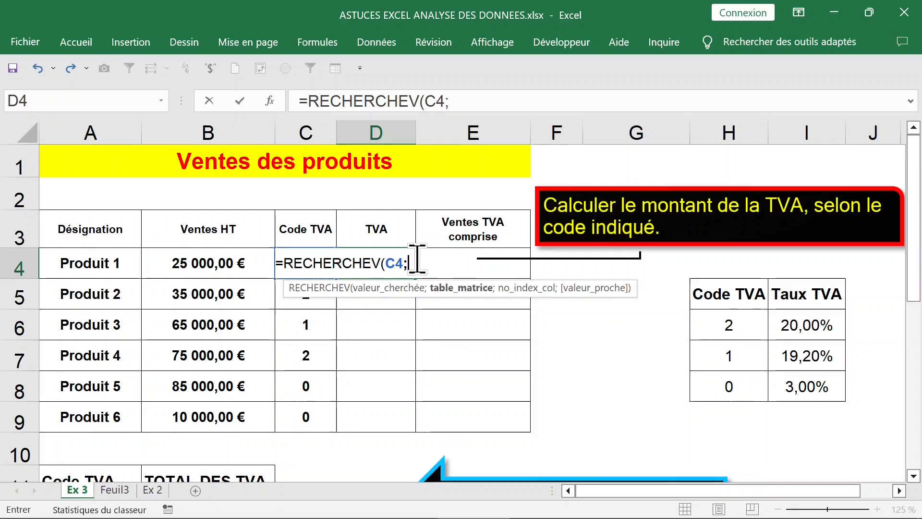
Complete the D4 lookup with the absolute table range $H$6:$I$8, column index 2 and match argument 0
{"action": "left_click_drag", "start_coordinate": [720, 327], "coordinate": [804, 382]}
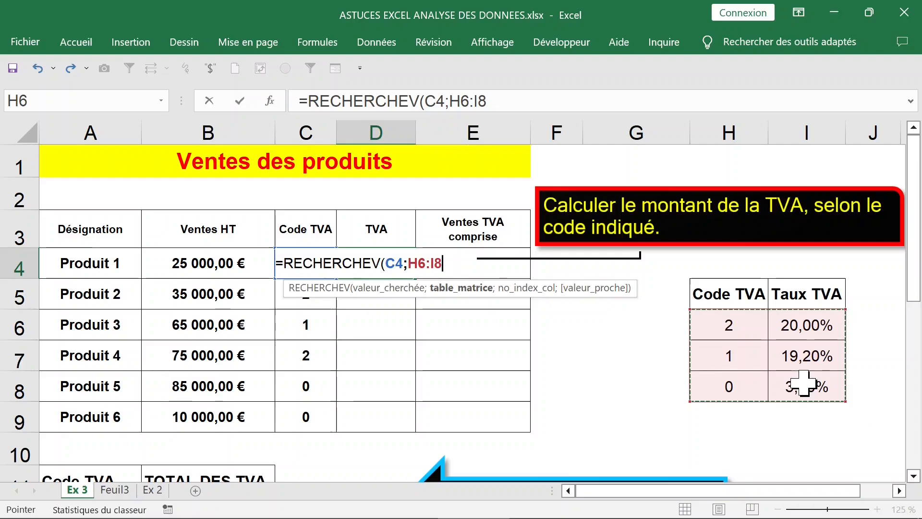
{"action": "key", "text": "F4"}
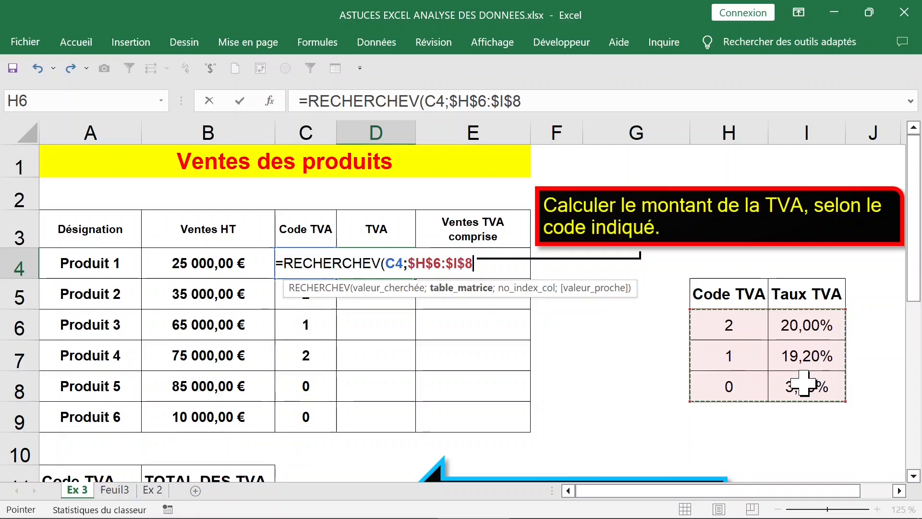
{"action": "type", "text": ";"}
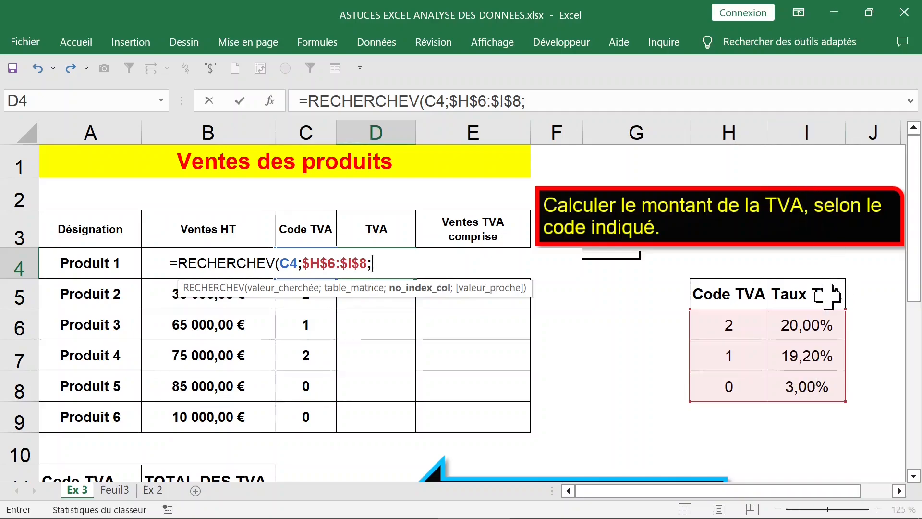
{"action": "type", "text": "2;"}
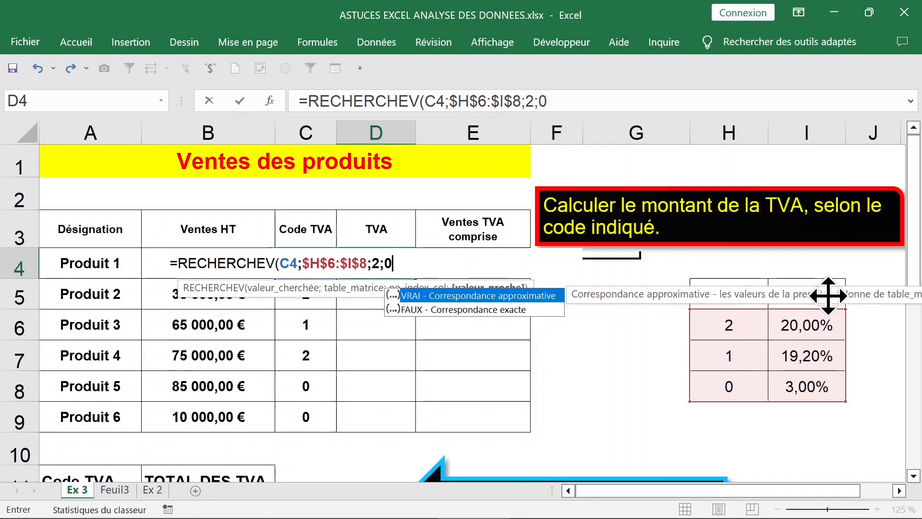
{"action": "type", "text": "0)"}
{"action": "key", "text": "Return"}
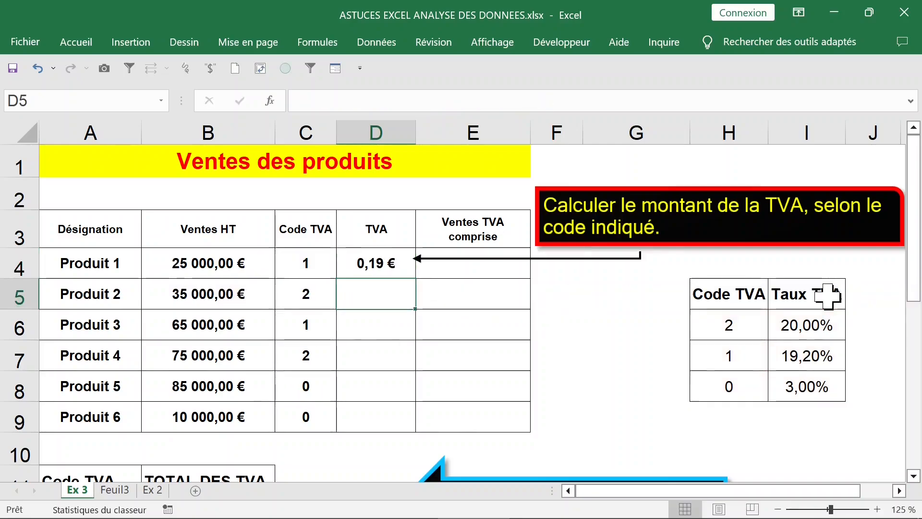
Copy the D4 lookup formula down to D9 and format D4:D9 as percentages with 2 decimals
{"action": "left_click", "coordinate": [397, 270]}
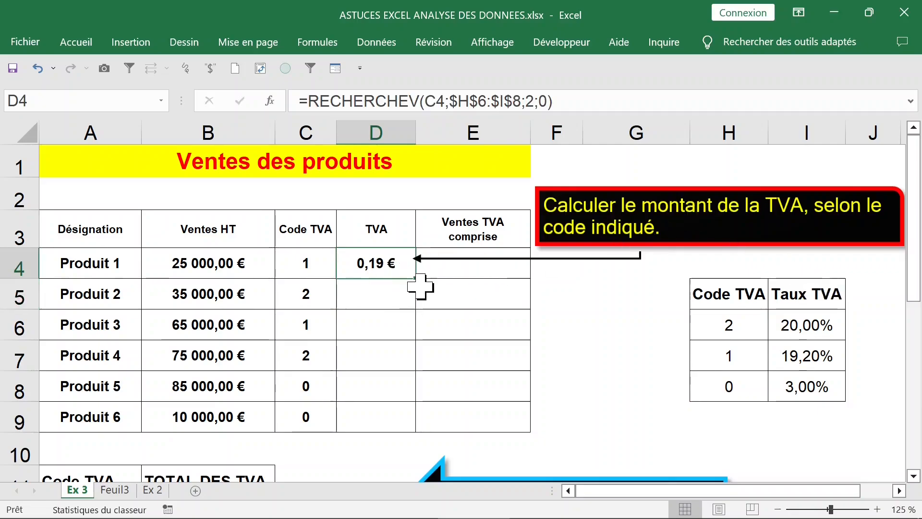
{"action": "double_click", "coordinate": [416, 279]}
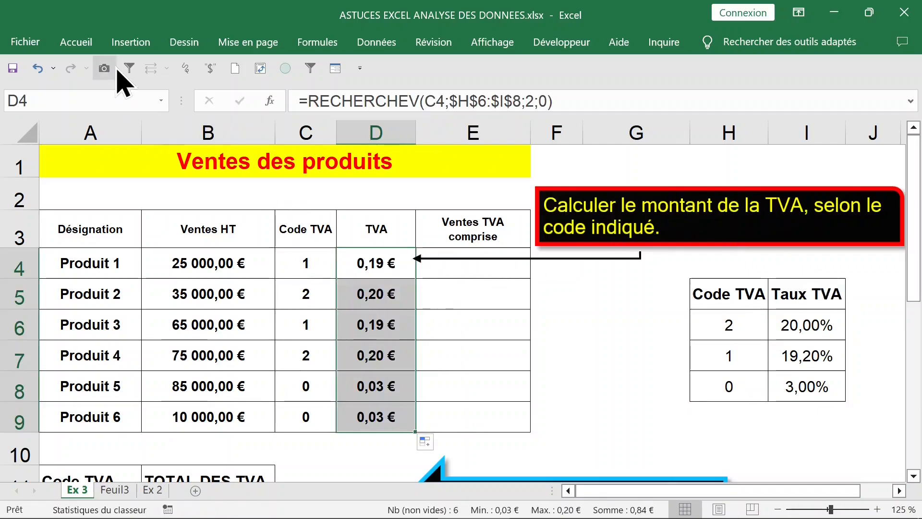
{"action": "left_click", "coordinate": [92, 46]}
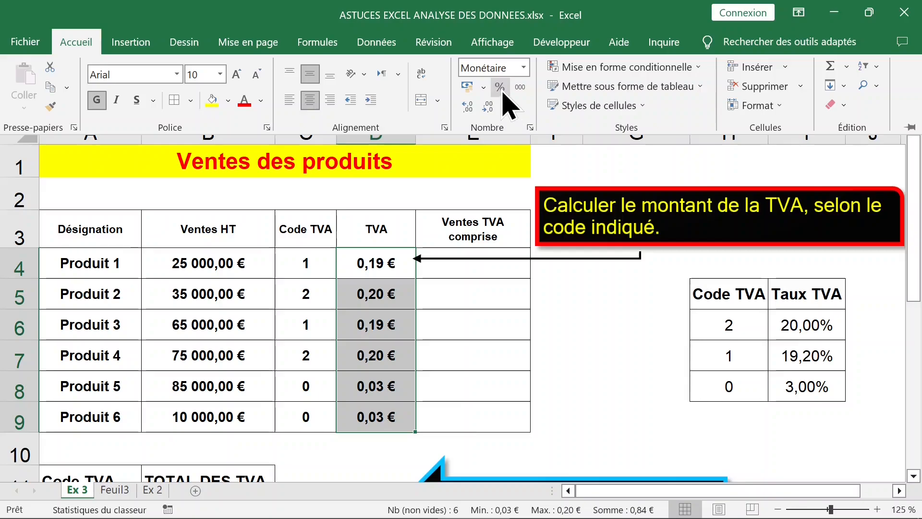
{"action": "left_click", "coordinate": [502, 90]}
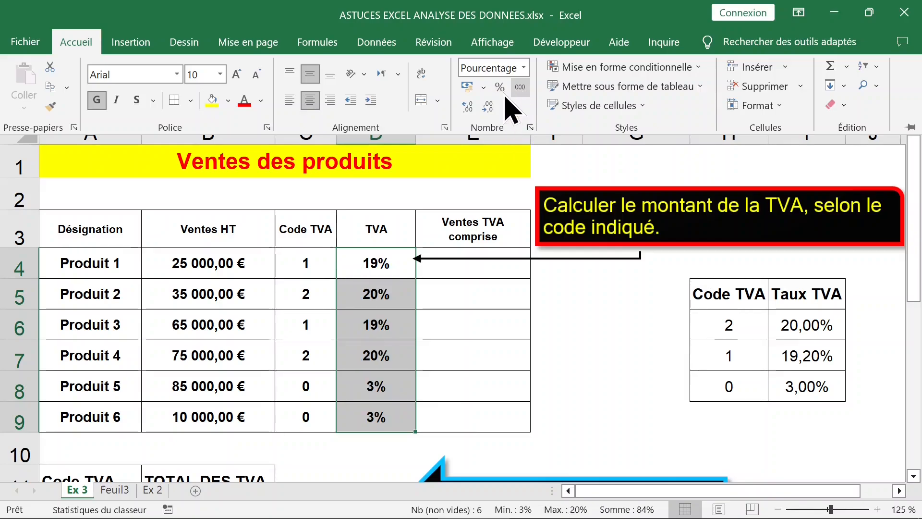
{"action": "left_click", "coordinate": [520, 88]}
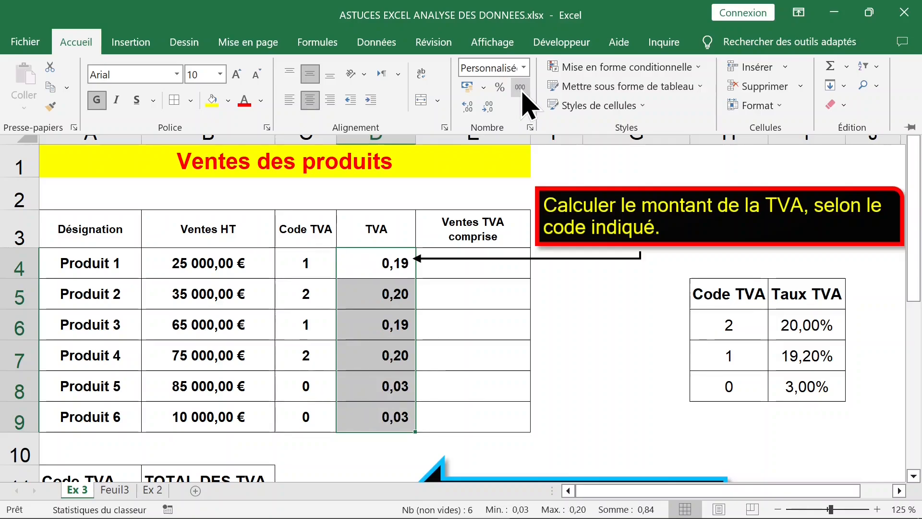
{"action": "key", "text": "ctrl+z"}
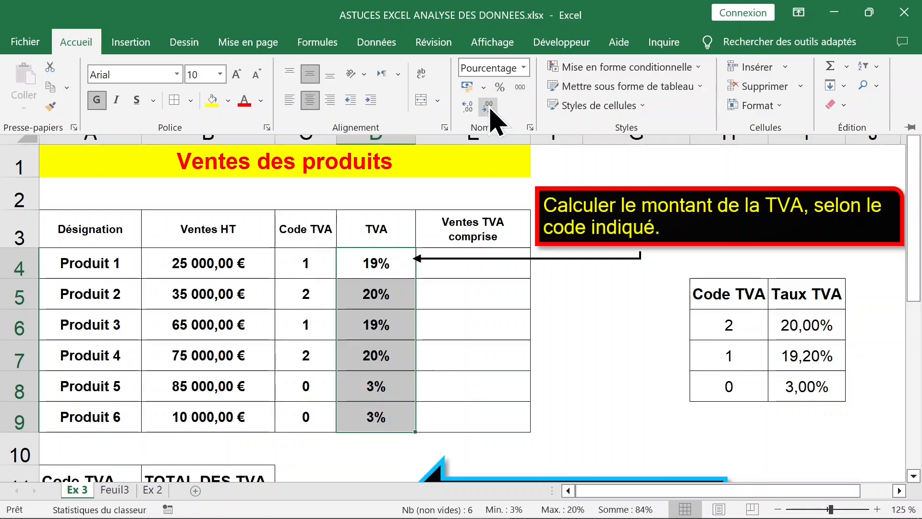
{"action": "left_click", "coordinate": [530, 128]}
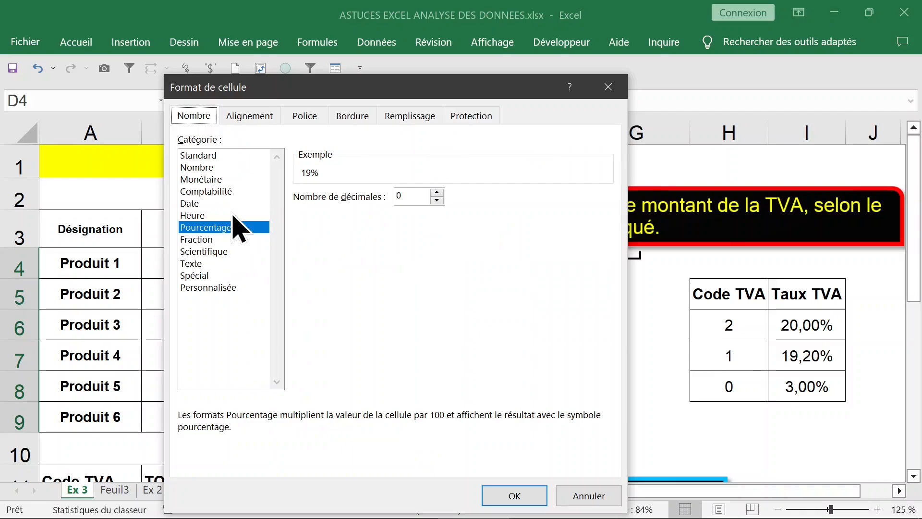
{"action": "left_click", "coordinate": [437, 192]}
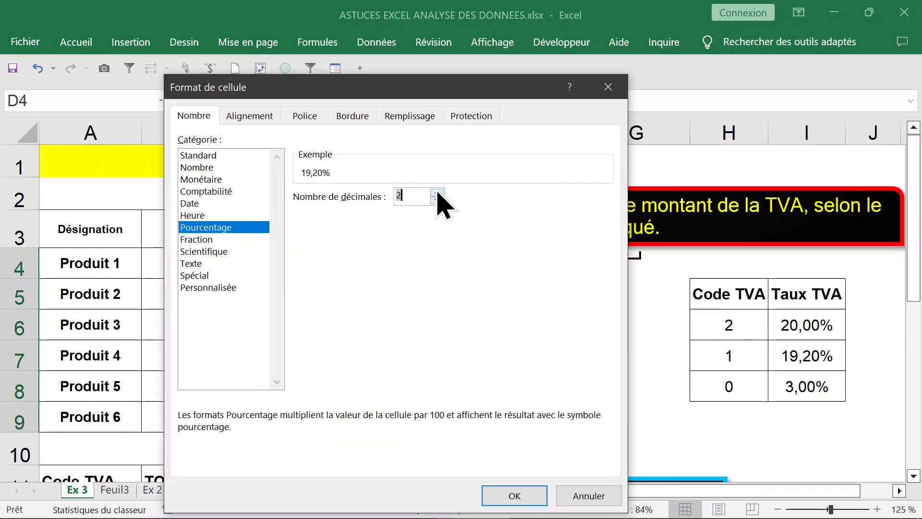
{"action": "left_click", "coordinate": [531, 499]}
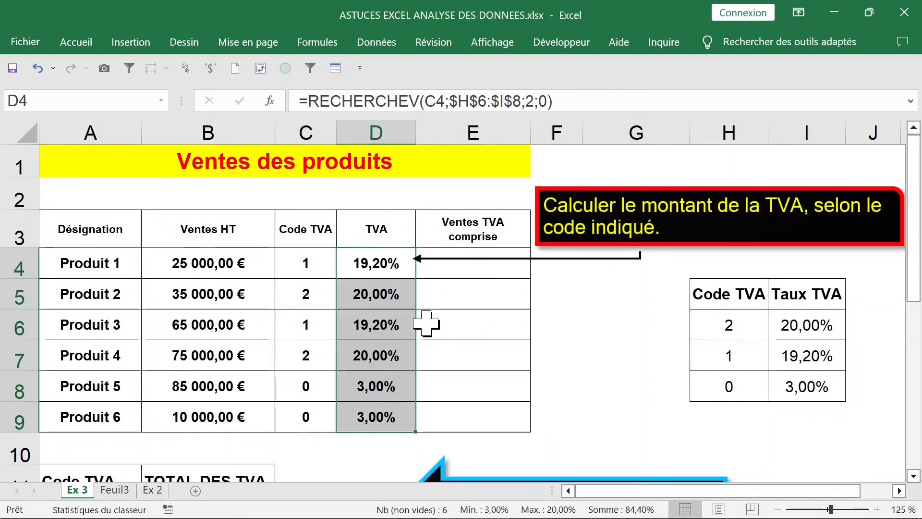
Multiply the RECHERCHEV result in D4 by the Ventes HT cell B4 and copy the formula down to D9
{"action": "left_click", "coordinate": [388, 265]}
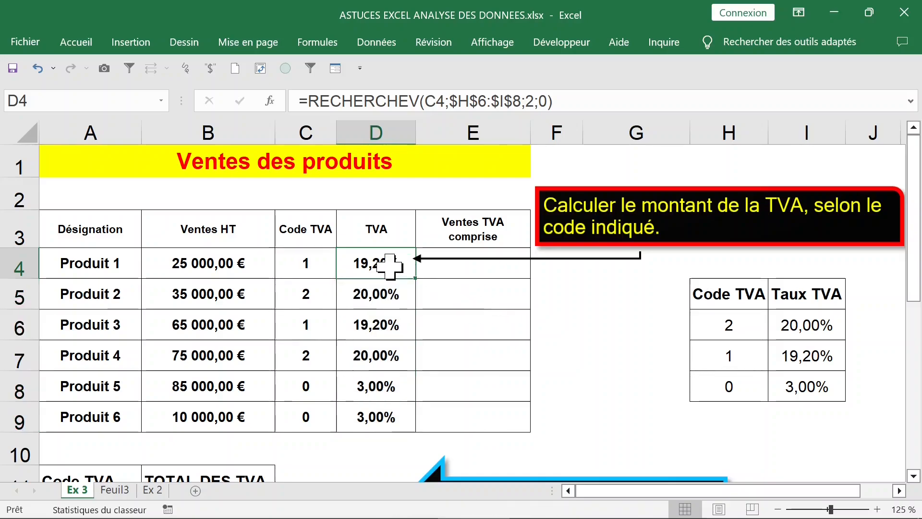
{"action": "left_click", "coordinate": [186, 266]}
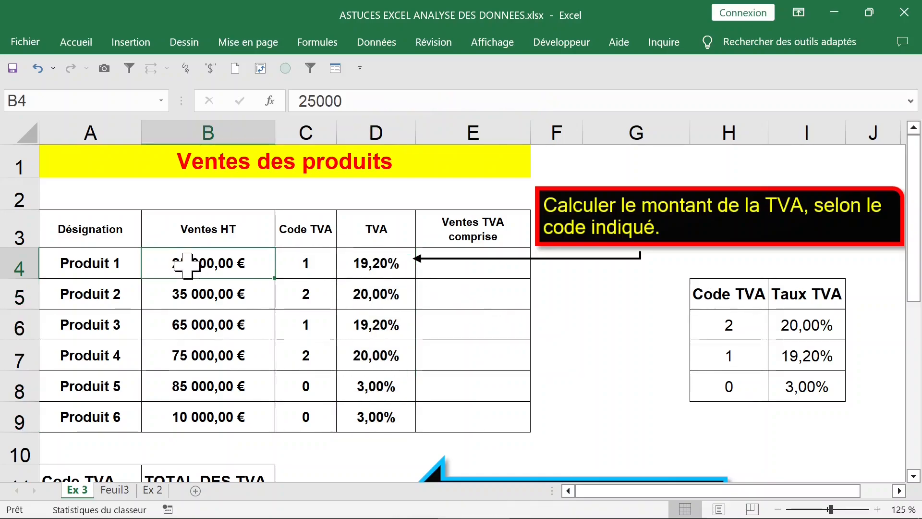
{"action": "left_click", "coordinate": [354, 268]}
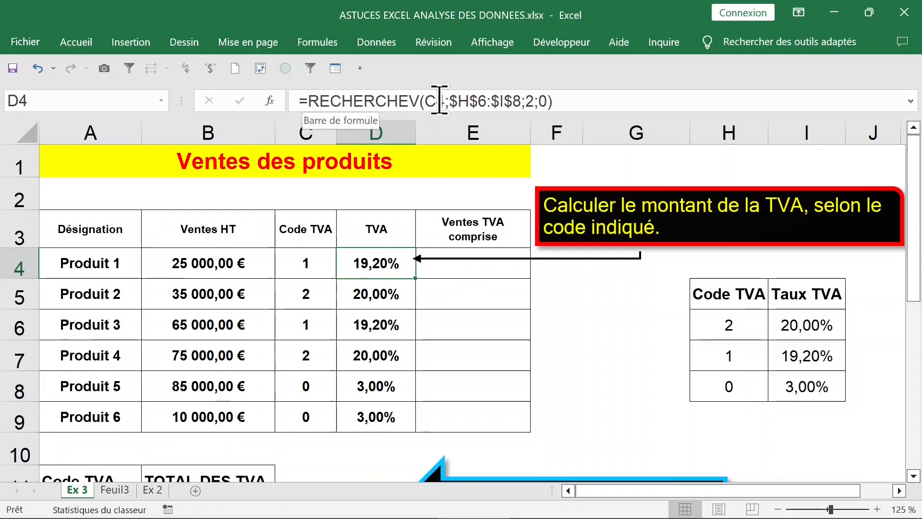
{"action": "left_click", "coordinate": [569, 99]}
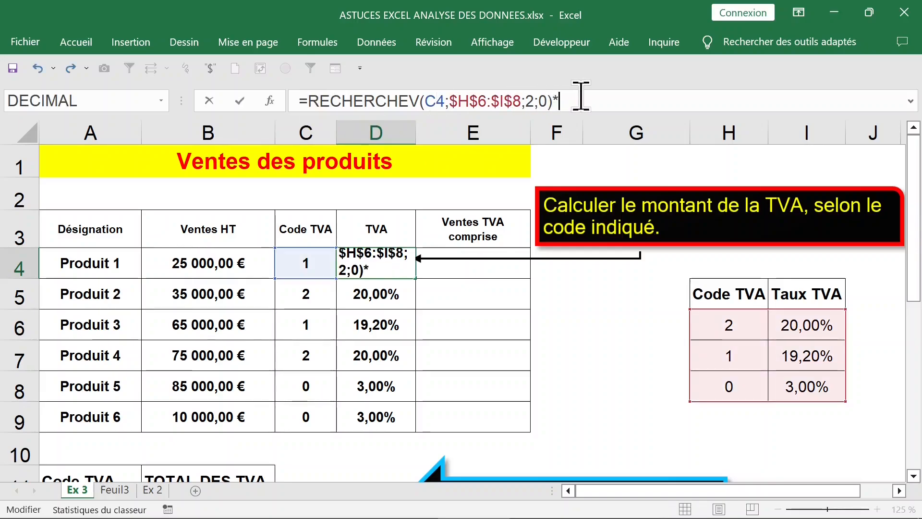
{"action": "type", "text": "*"}
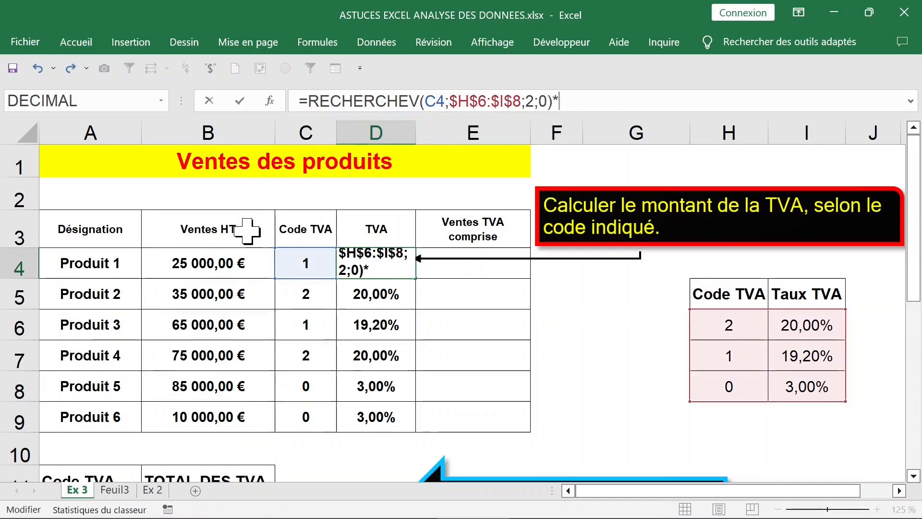
{"action": "left_click", "coordinate": [219, 262]}
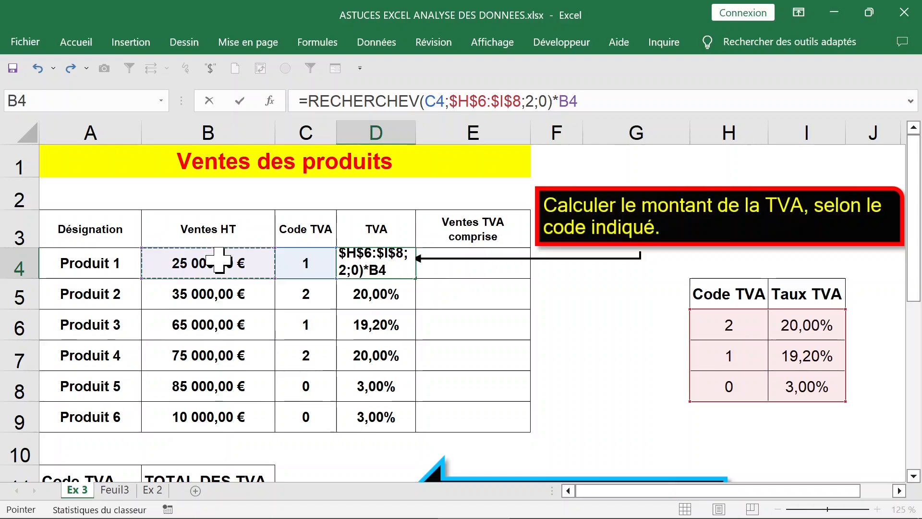
{"action": "key", "text": "Return"}
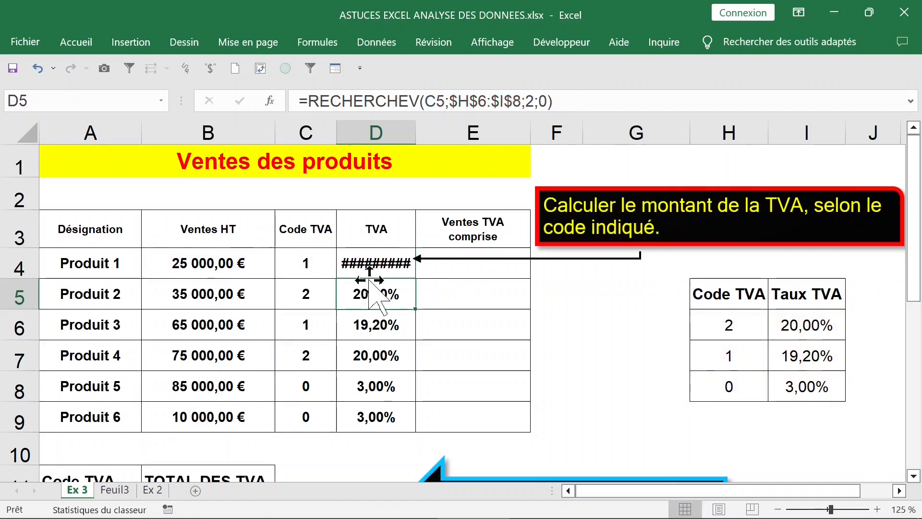
{"action": "left_click", "coordinate": [394, 266]}
{"action": "double_click", "coordinate": [415, 280]}
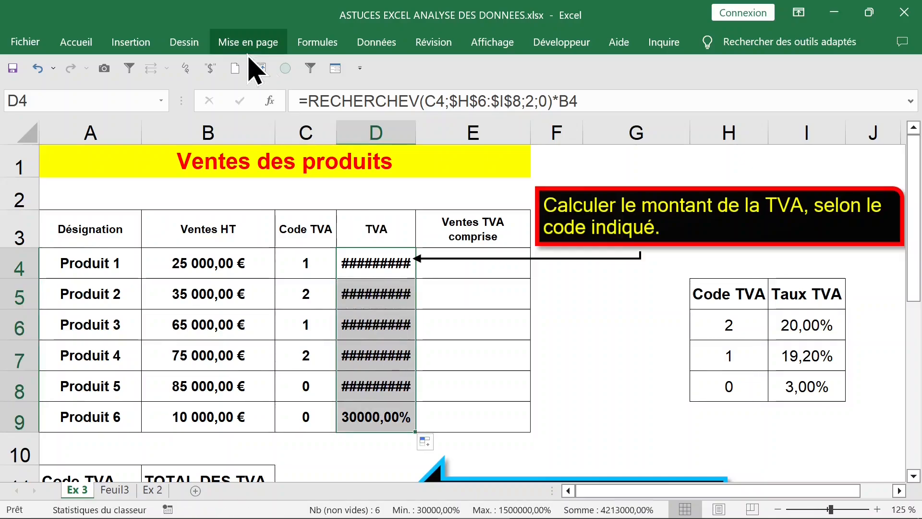
Format the TVA amounts in D4:D9 as Monétaire with 2 decimals and the € symbol
{"action": "left_click", "coordinate": [90, 50]}
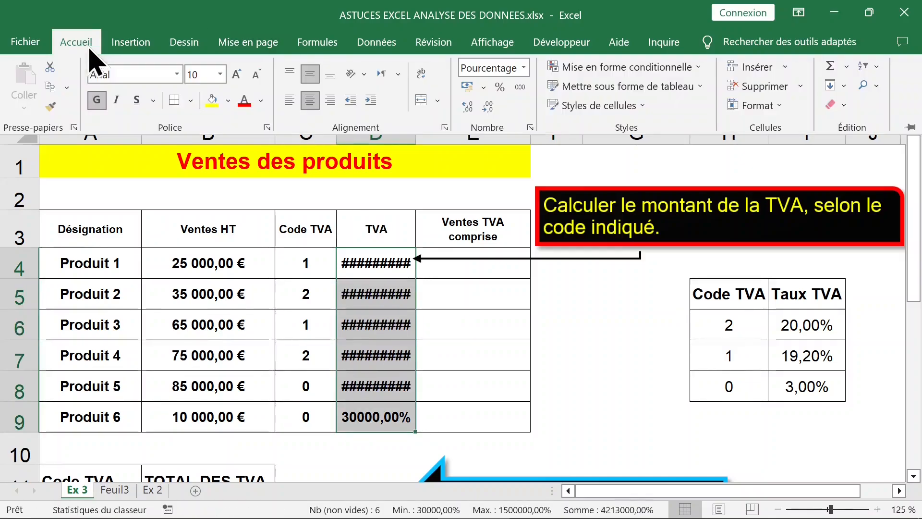
{"action": "left_click", "coordinate": [530, 127]}
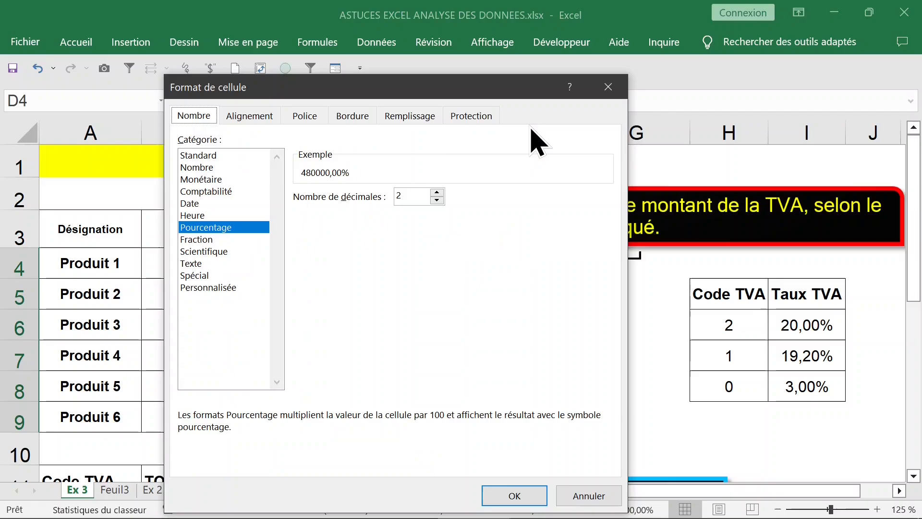
{"action": "left_click", "coordinate": [208, 181]}
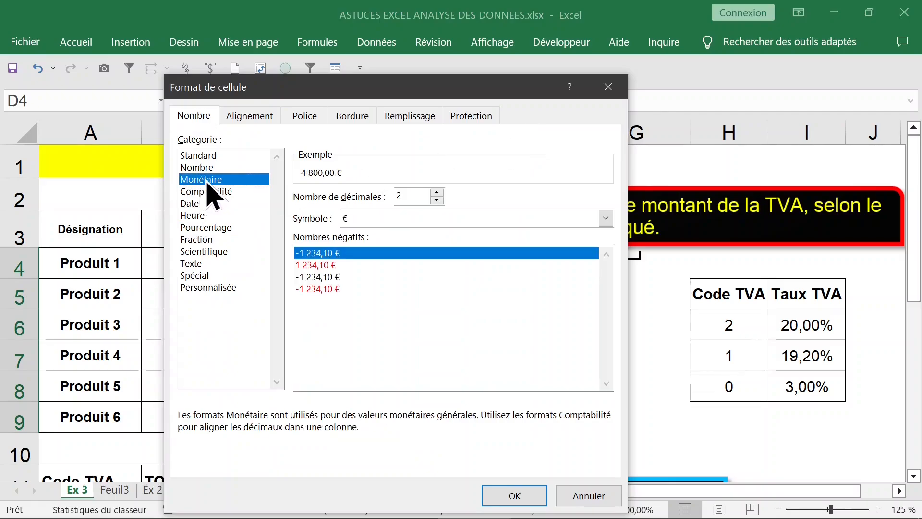
{"action": "left_click", "coordinate": [513, 495]}
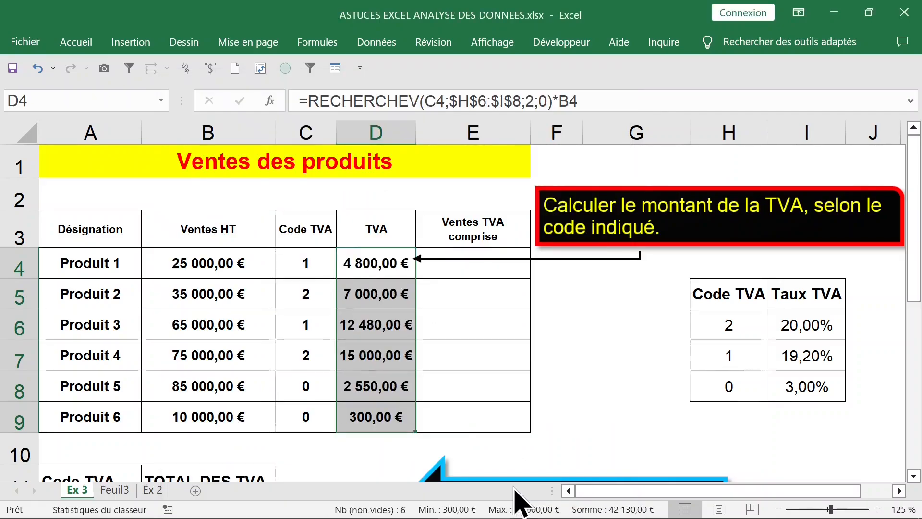
{"action": "left_click", "coordinate": [380, 263]}
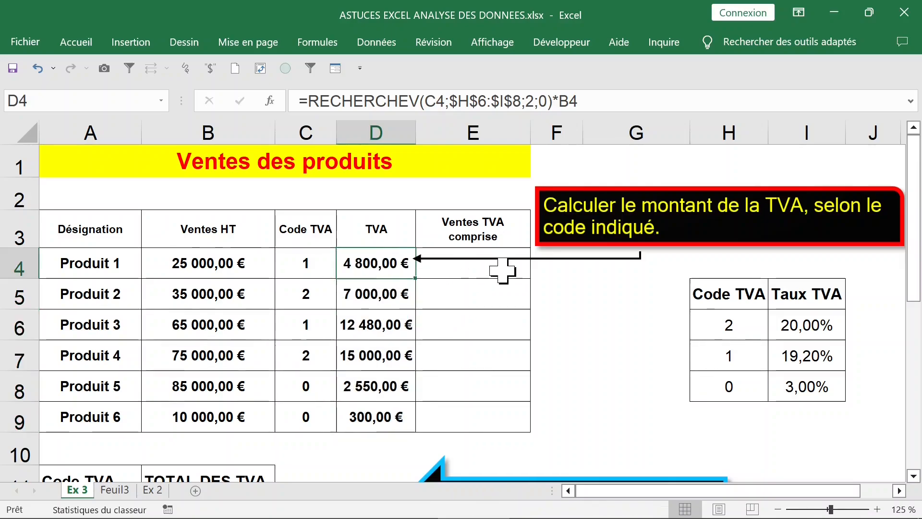
{"action": "left_click", "coordinate": [227, 267]}
{"action": "left_click", "coordinate": [422, 264]}
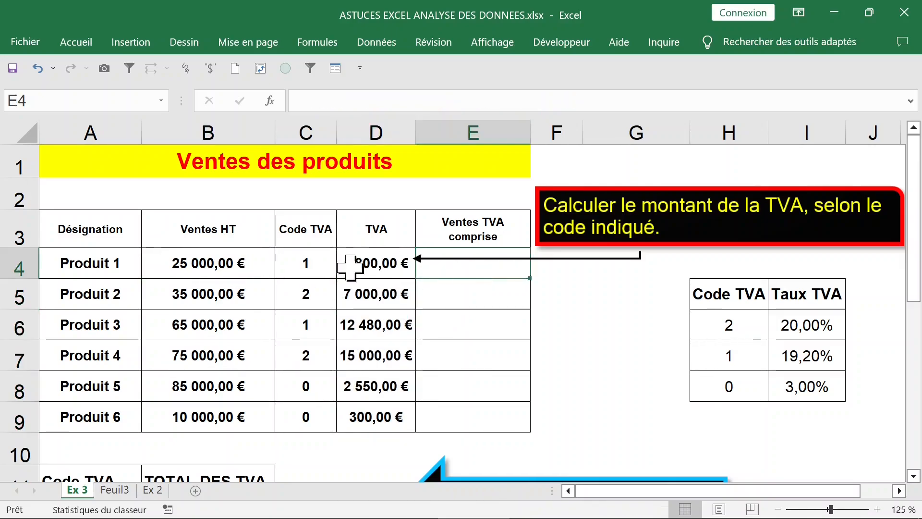
{"action": "left_click", "coordinate": [304, 263]}
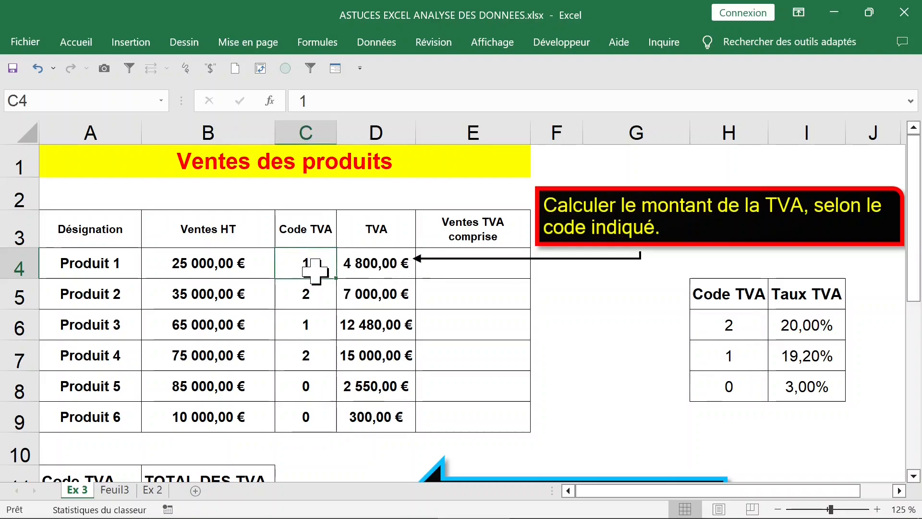
{"action": "left_click_drag", "start_coordinate": [100, 264], "coordinate": [354, 262]}
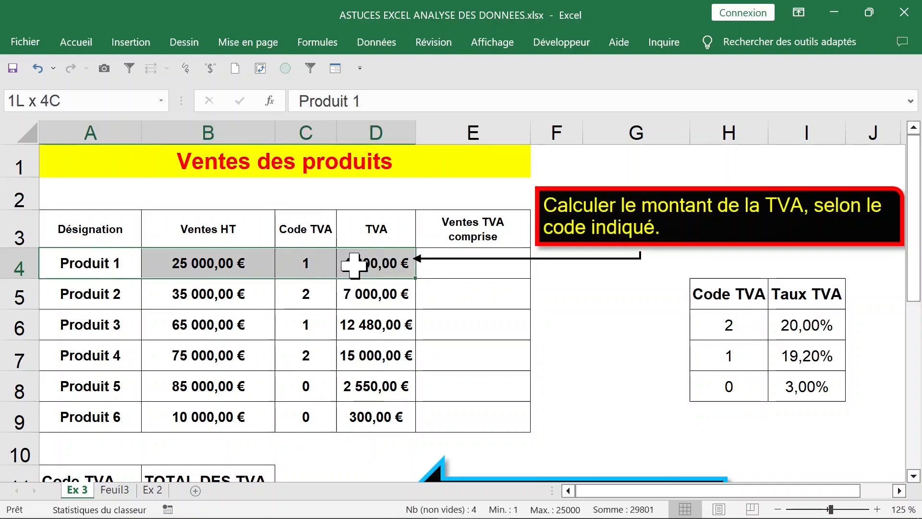
Test the TVA lookup with codes 2 and 0 in C4, and restore code 1 for Produit 1
{"action": "left_click", "coordinate": [309, 263]}
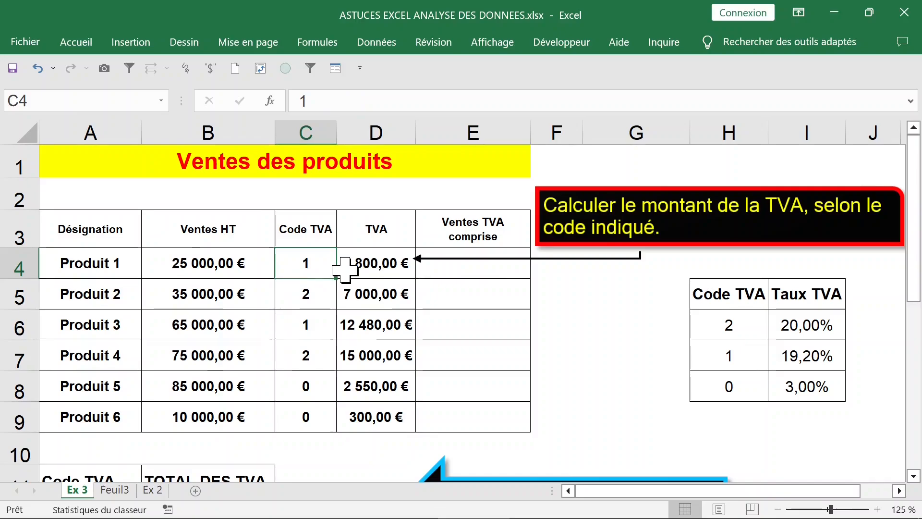
{"action": "type", "text": "2"}
{"action": "key", "text": "Return"}
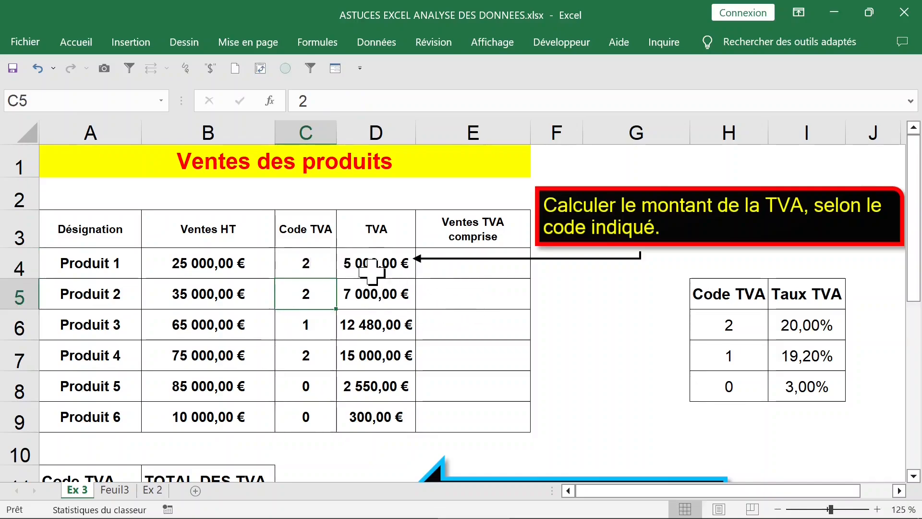
{"action": "left_click", "coordinate": [372, 268]}
{"action": "left_click", "coordinate": [308, 271]}
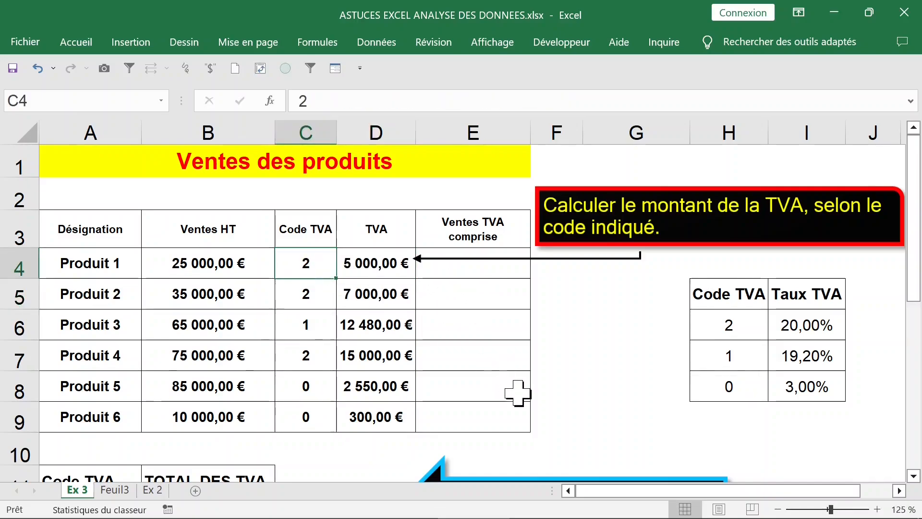
{"action": "type", "text": "0"}
{"action": "key", "text": "Return"}
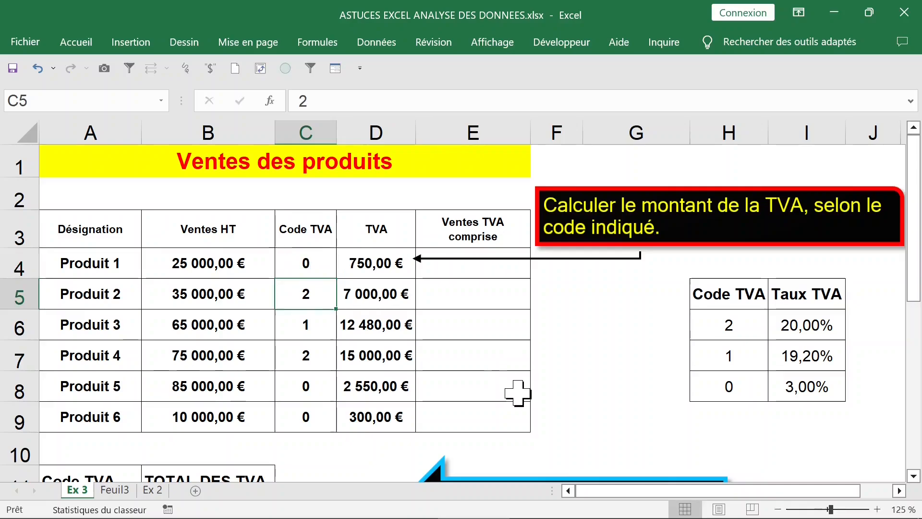
{"action": "left_click", "coordinate": [314, 267]}
{"action": "type", "text": "1"}
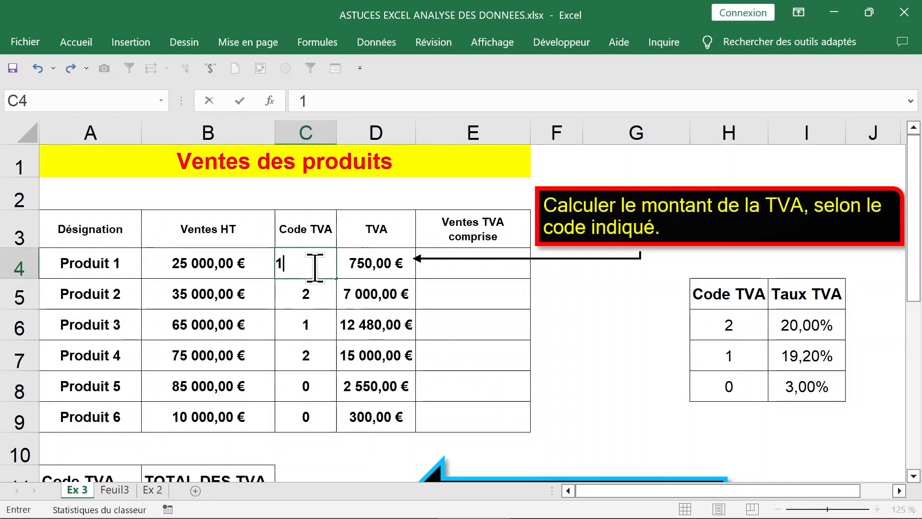
{"action": "key", "text": "Return"}
{"action": "left_click_drag", "start_coordinate": [358, 265], "coordinate": [368, 412]}
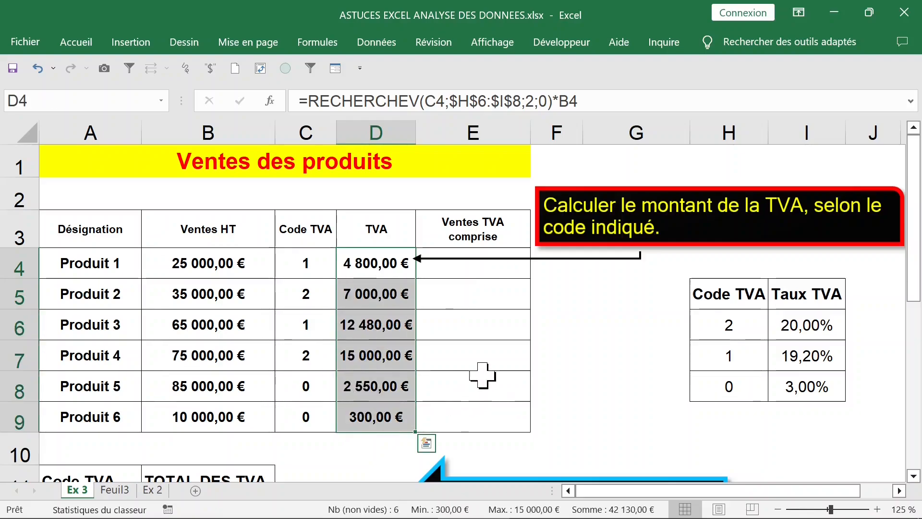
Calculate Ventes TVA comprise in E4 as =D4+B4 and copy the formula down to E9
{"action": "left_click", "coordinate": [473, 271]}
{"action": "type", "text": "="}
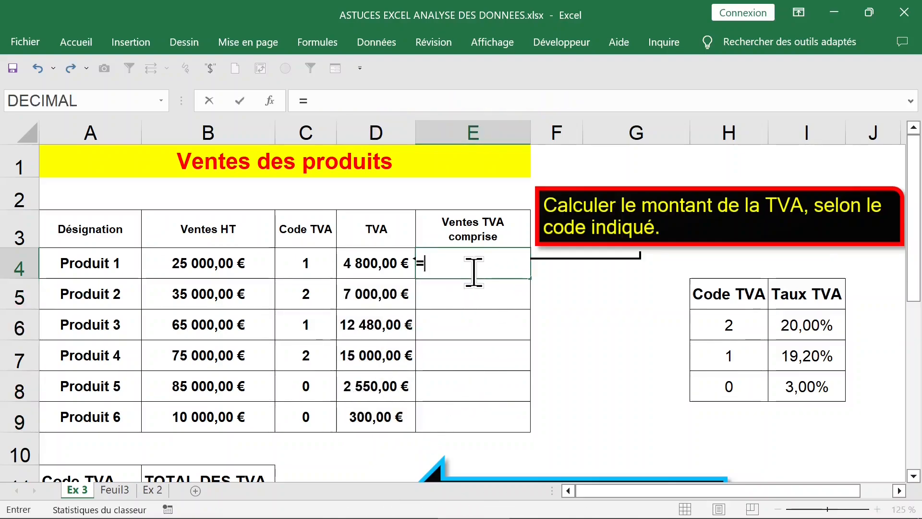
{"action": "left_click", "coordinate": [362, 263]}
{"action": "type", "text": "+"}
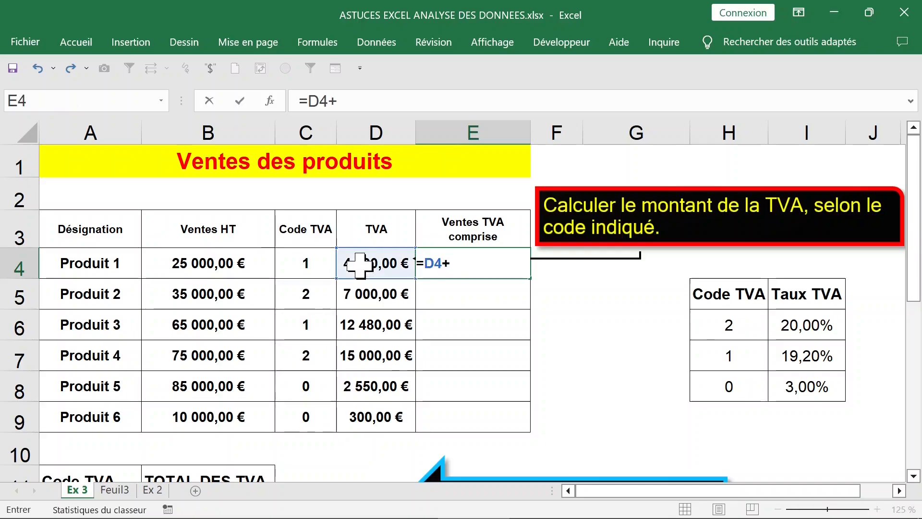
{"action": "left_click", "coordinate": [217, 264]}
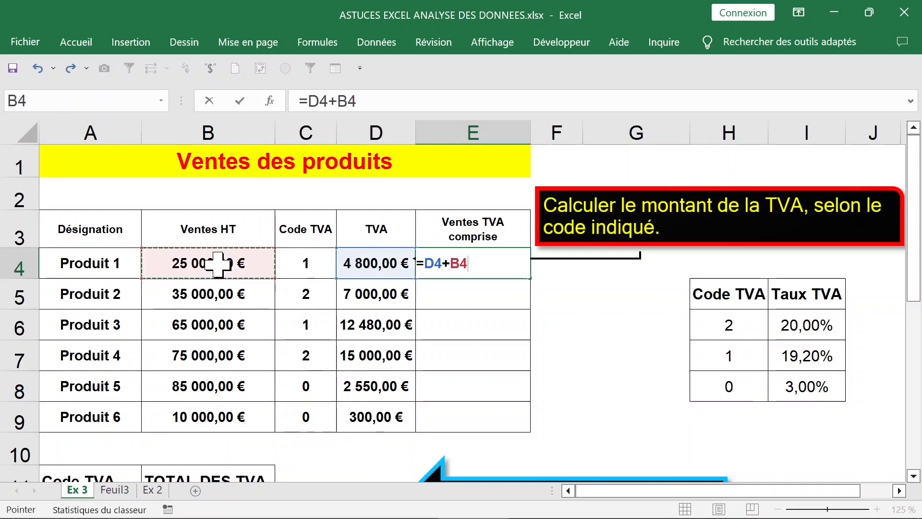
{"action": "key", "text": "Return"}
{"action": "left_click", "coordinate": [497, 260]}
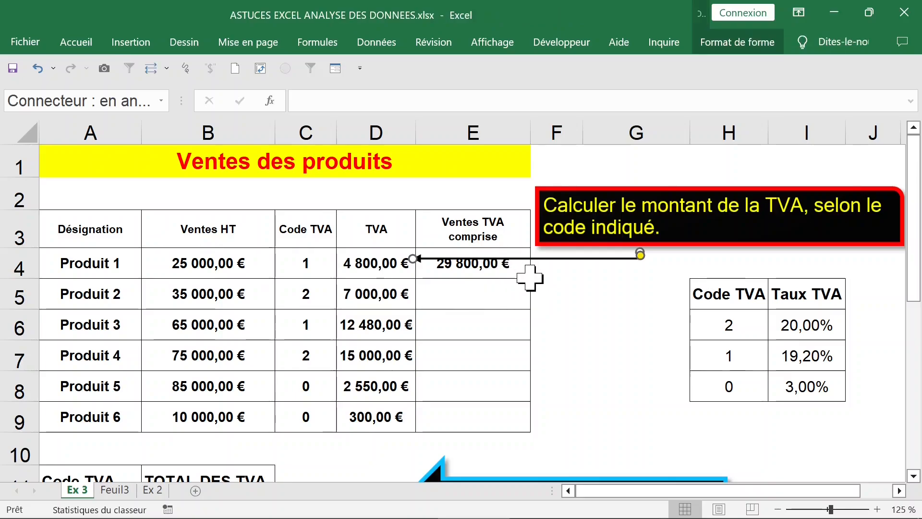
{"action": "left_click", "coordinate": [490, 269]}
{"action": "double_click", "coordinate": [529, 278]}
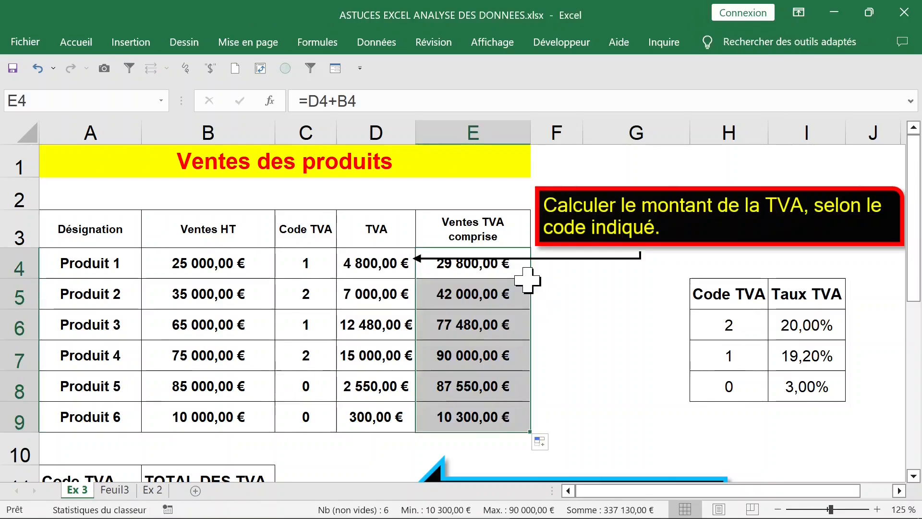
Apply the dashed blue preset line style to the connector crossing E4 and move it slightly up, clear of the amount
{"action": "left_click", "coordinate": [579, 259]}
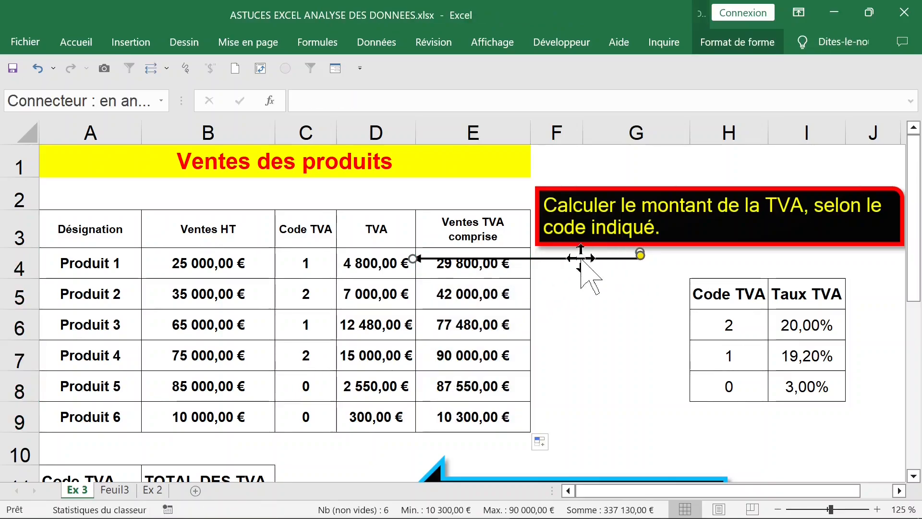
{"action": "left_click", "coordinate": [744, 50]}
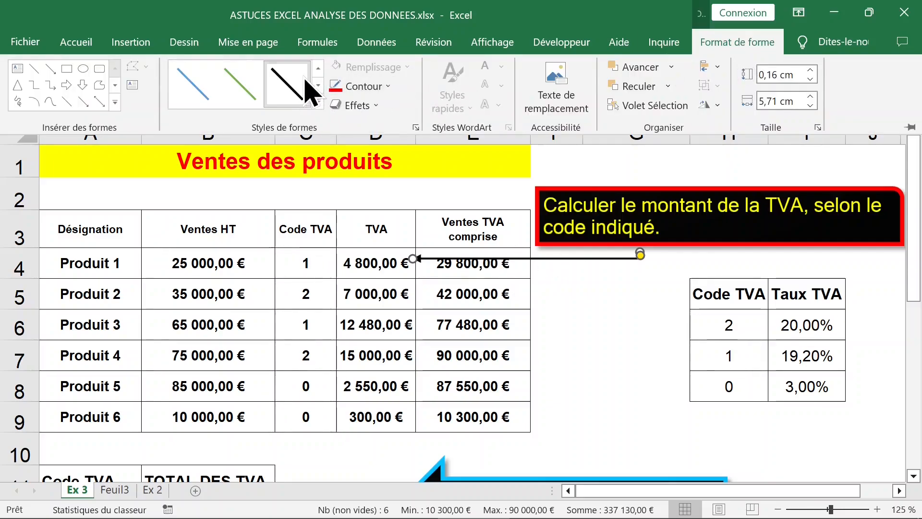
{"action": "left_click", "coordinate": [319, 85]}
{"action": "left_click", "coordinate": [319, 85]}
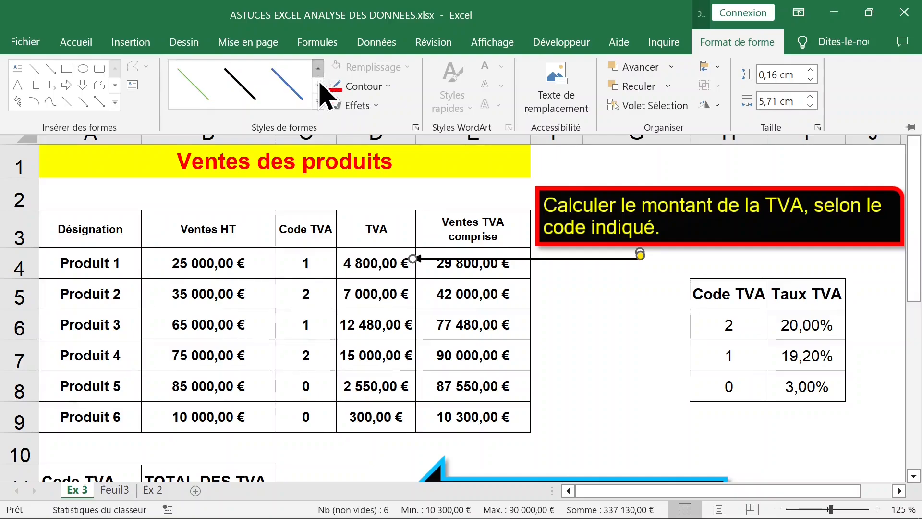
{"action": "left_click", "coordinate": [318, 102]}
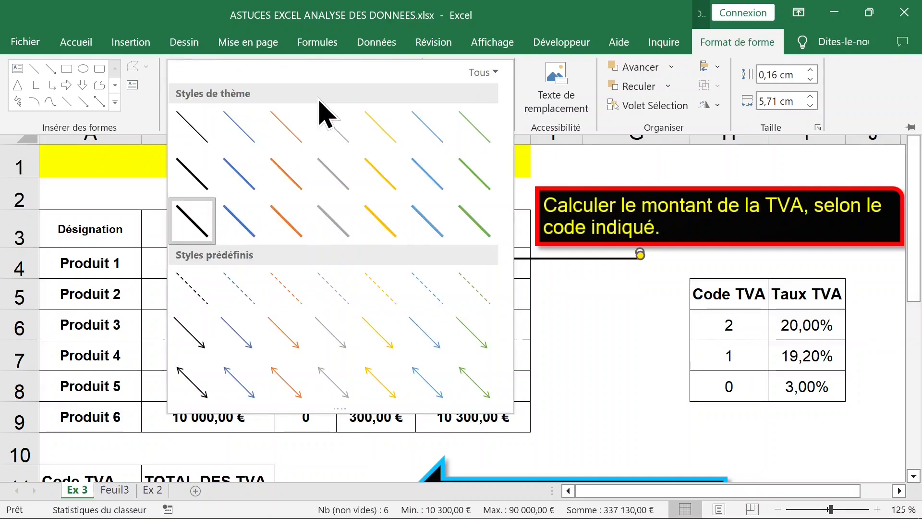
{"action": "left_click", "coordinate": [247, 305]}
{"action": "key", "text": "ctrl+F1"}
{"action": "left_click", "coordinate": [578, 353]}
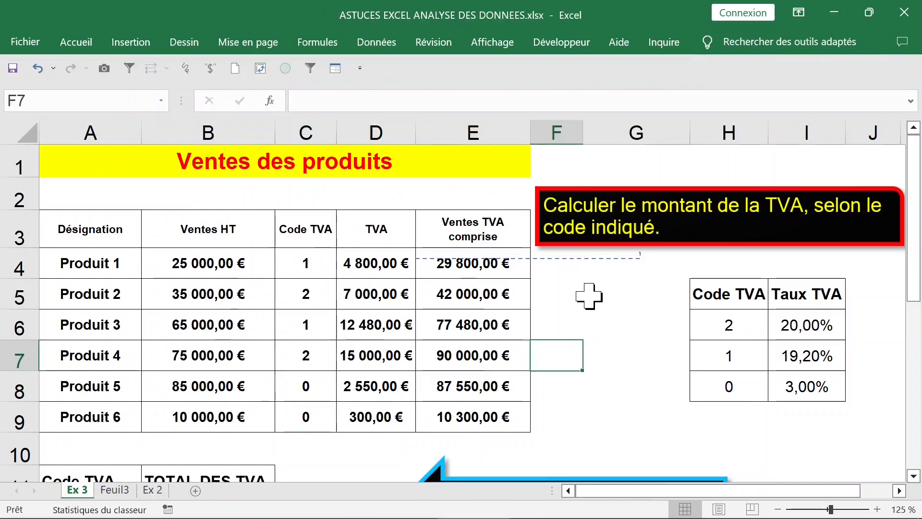
{"action": "left_click", "coordinate": [581, 259]}
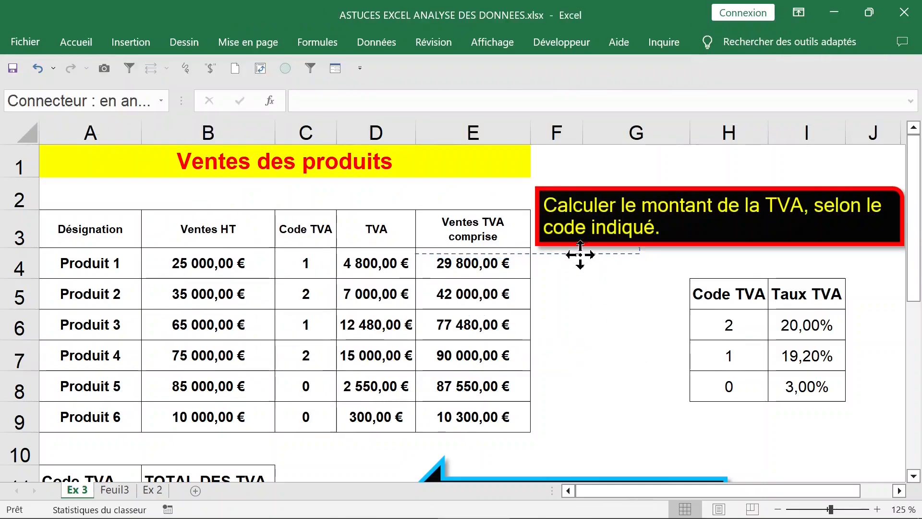
{"action": "left_click", "coordinate": [634, 363]}
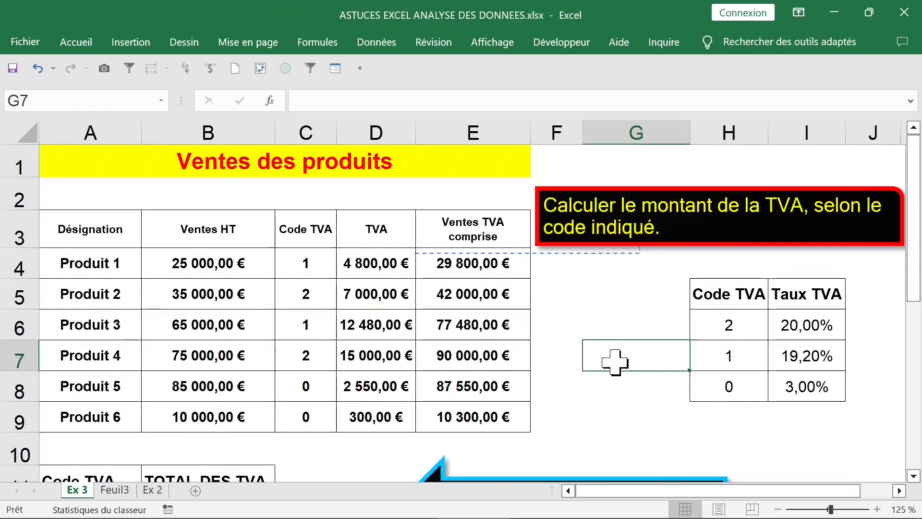
Fill the Code TVA and TVA columns, C3:D9, with the lightest green theme colour
{"action": "scroll", "coordinate": [624, 358], "scroll_direction": "down", "scroll_amount": 2}
{"action": "scroll", "coordinate": [615, 361], "scroll_direction": "down", "scroll_amount": 1}
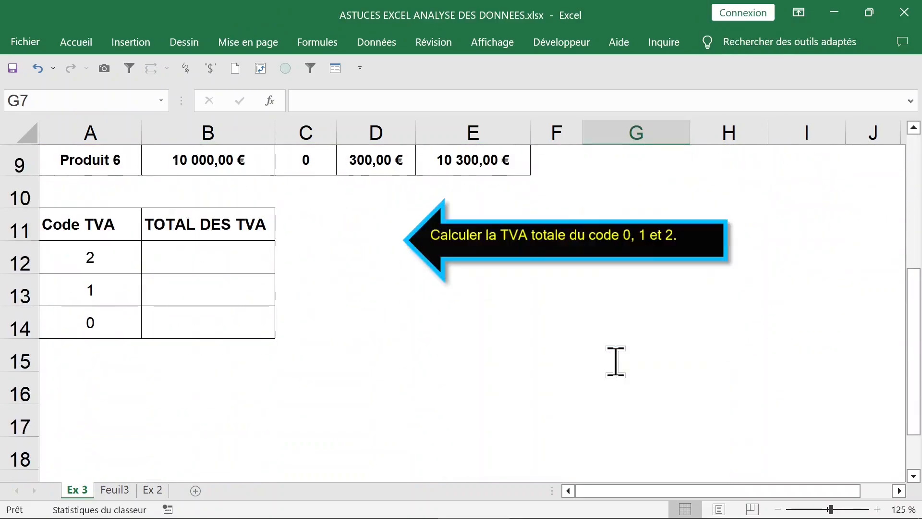
{"action": "scroll", "coordinate": [615, 361], "scroll_direction": "up", "scroll_amount": 1}
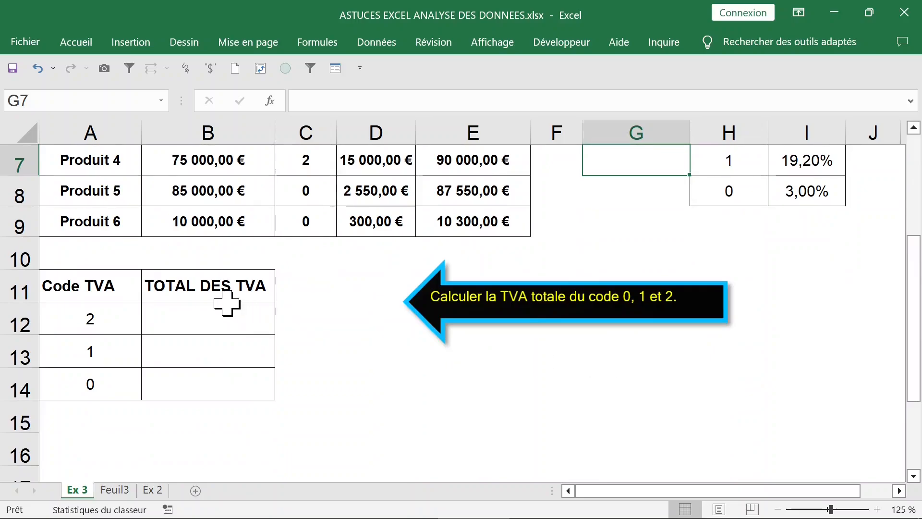
{"action": "left_click", "coordinate": [100, 318]}
{"action": "scroll", "coordinate": [230, 317], "scroll_direction": "up", "scroll_amount": 2}
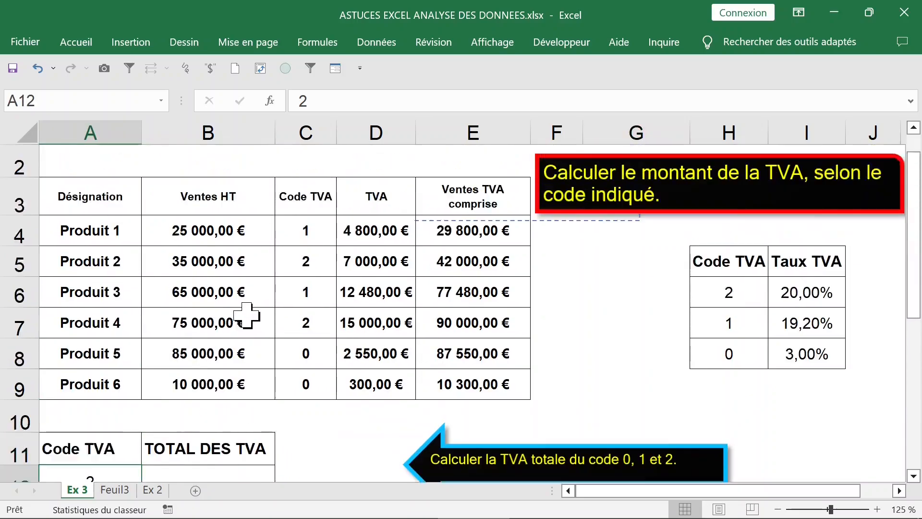
{"action": "left_click", "coordinate": [310, 264]}
{"action": "left_click_drag", "start_coordinate": [304, 233], "coordinate": [373, 409]}
{"action": "left_click", "coordinate": [80, 44]}
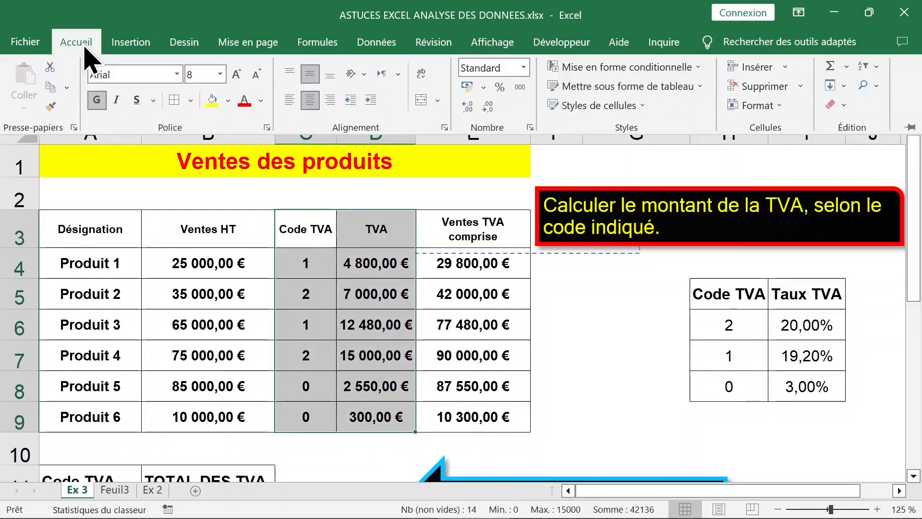
{"action": "left_click", "coordinate": [228, 101]}
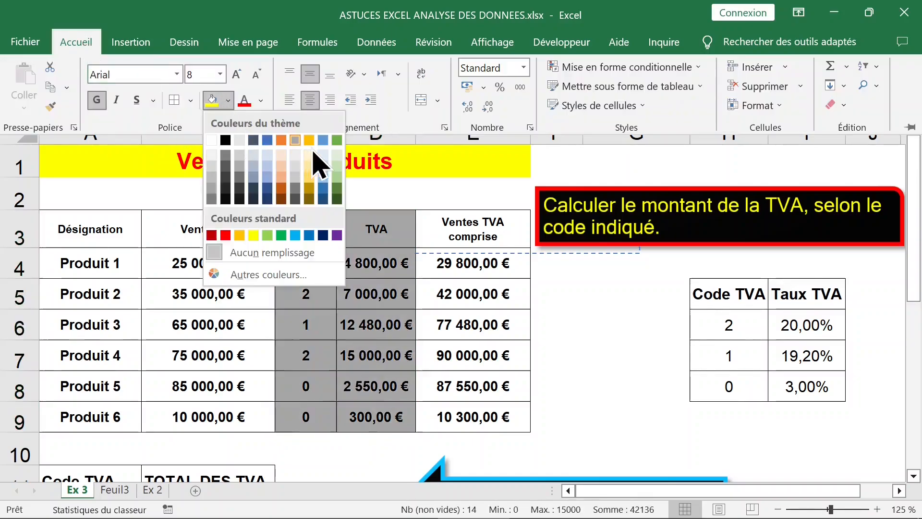
{"action": "left_click", "coordinate": [336, 155]}
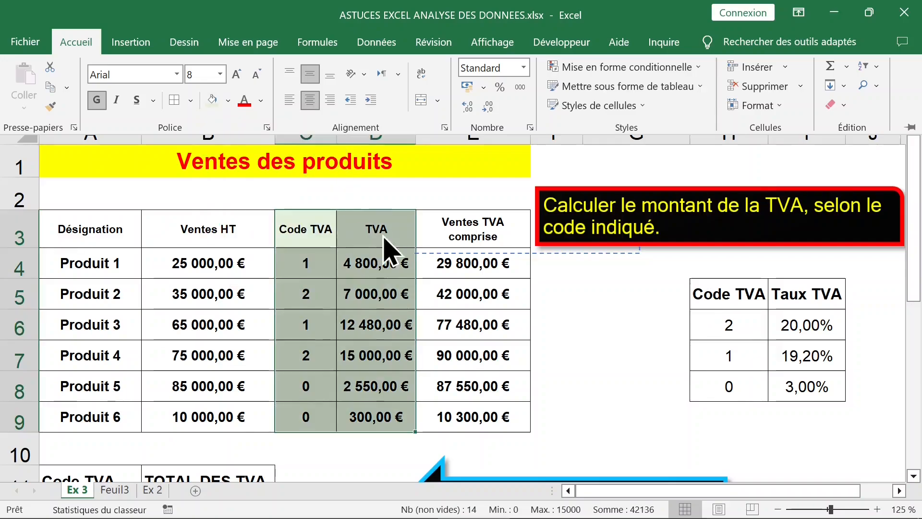
{"action": "left_click", "coordinate": [335, 272]}
{"action": "left_click_drag", "start_coordinate": [337, 274], "coordinate": [377, 383]}
{"action": "left_click", "coordinate": [319, 262]}
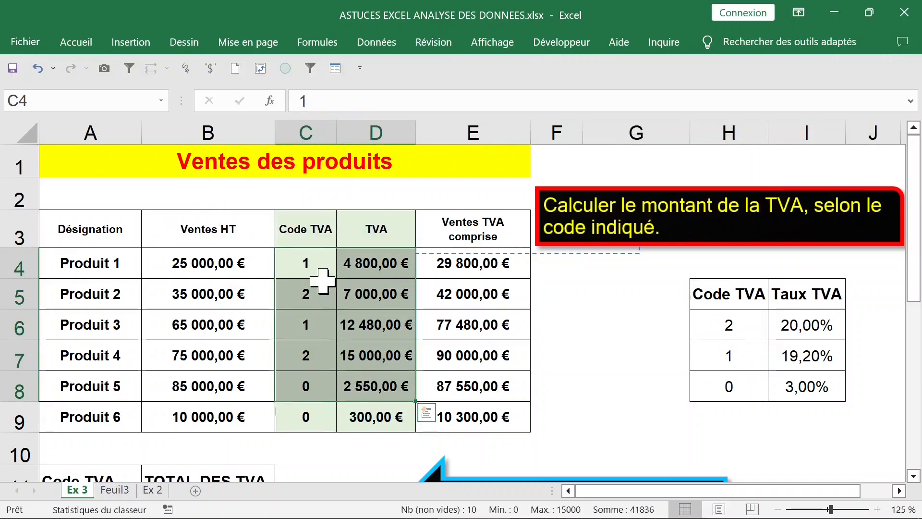
Start a SOMME.SI formula in B12, open its function arguments dialog and move the dialog clear of the Code TVA and TVA columns
{"action": "scroll", "coordinate": [415, 331], "scroll_direction": "down", "scroll_amount": 1}
{"action": "scroll", "coordinate": [414, 331], "scroll_direction": "down", "scroll_amount": 1}
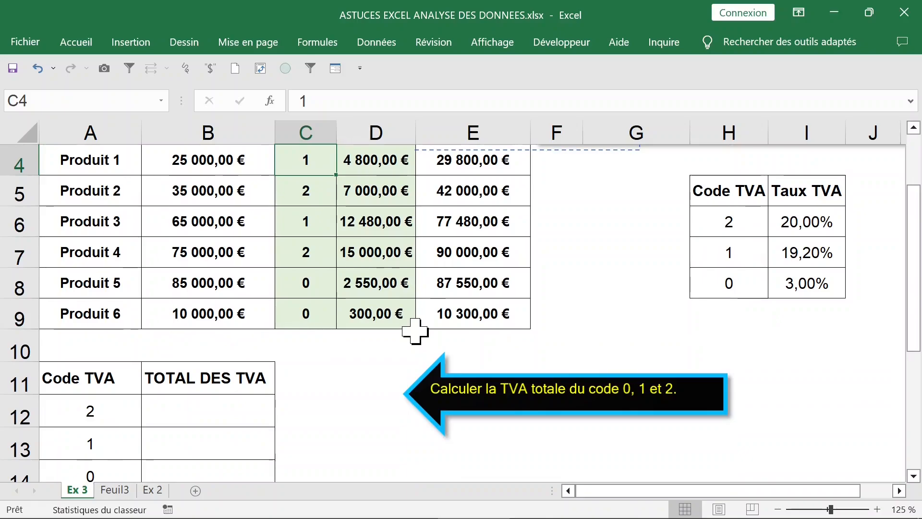
{"action": "left_click", "coordinate": [253, 407]}
{"action": "type", "text": "="}
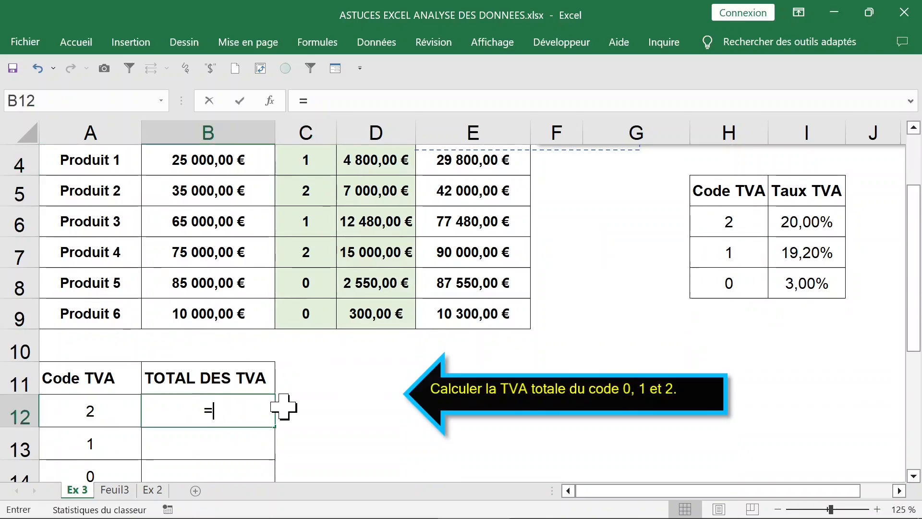
{"action": "type", "text": "somme"}
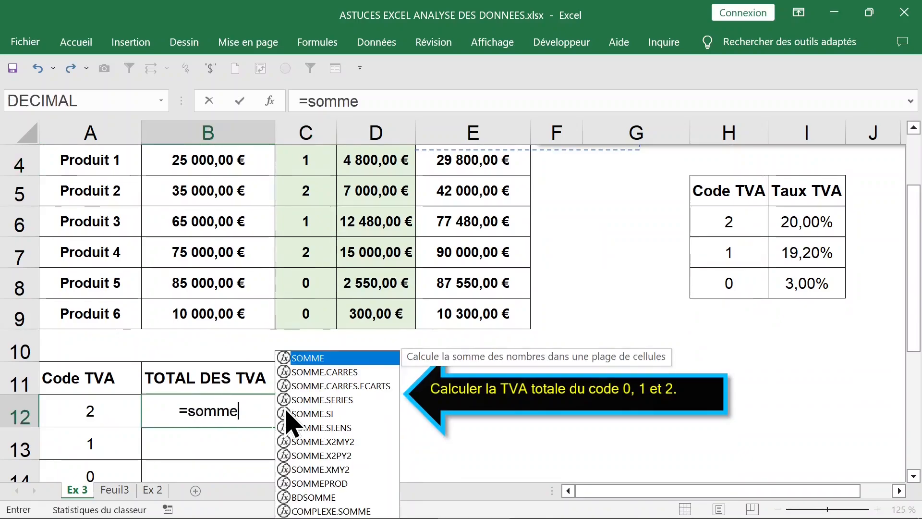
{"action": "double_click", "coordinate": [330, 414]}
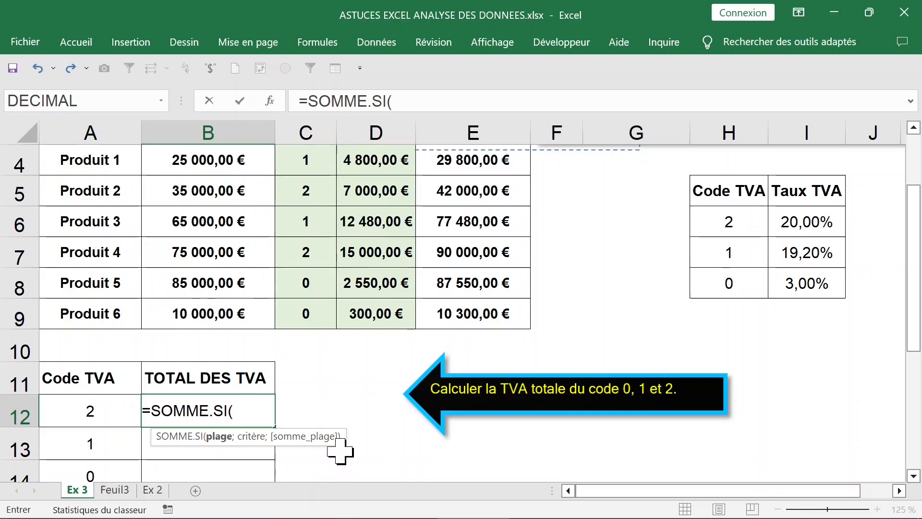
{"action": "key", "text": "ctrl+a"}
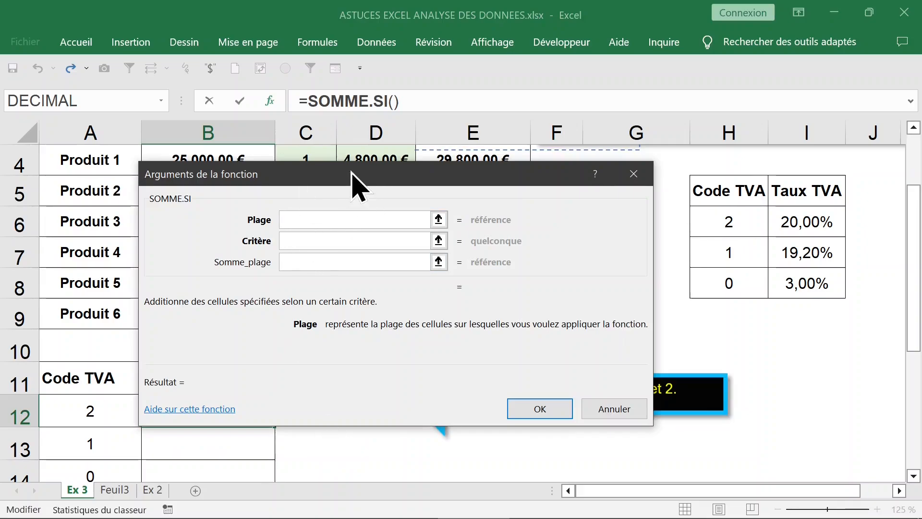
{"action": "left_click_drag", "start_coordinate": [358, 181], "coordinate": [624, 304]}
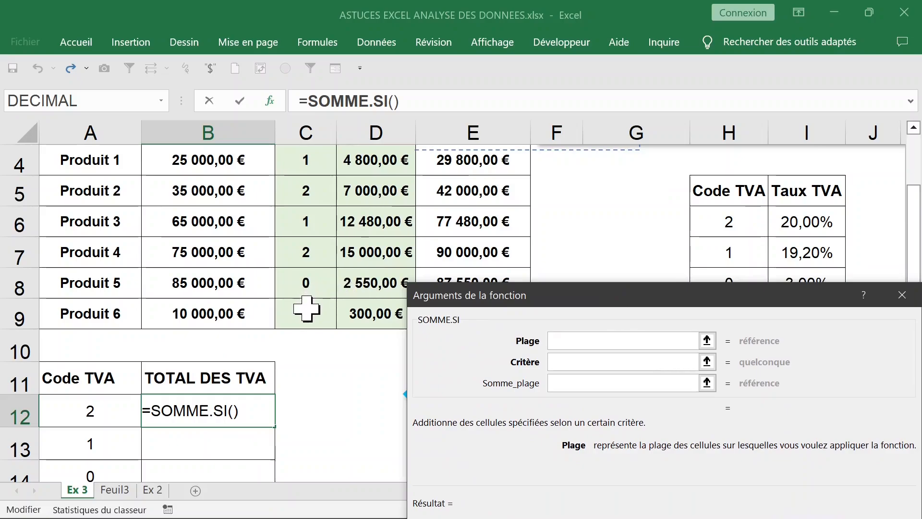
Set the SOMME.SI range argument to the absolute reference $C$4:$C$9 and its criterion to A12
{"action": "left_click_drag", "start_coordinate": [306, 309], "coordinate": [315, 235]}
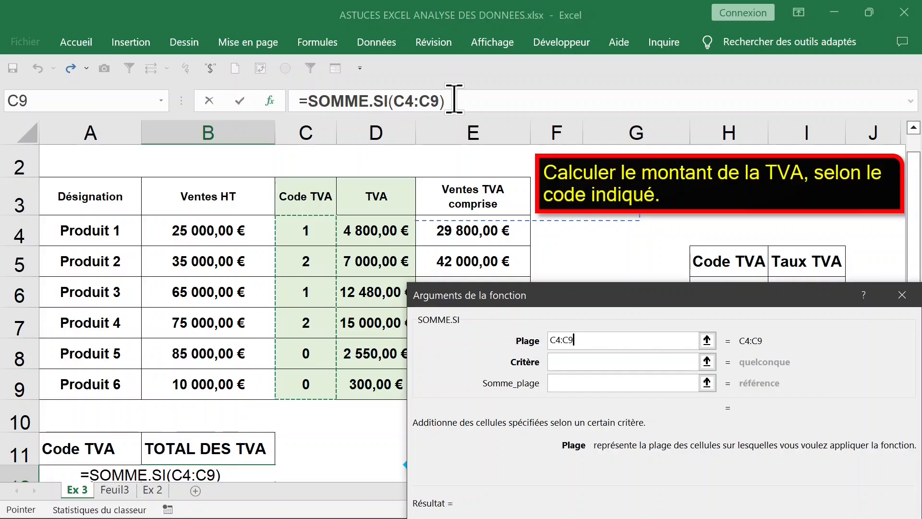
{"action": "key", "text": "F4"}
{"action": "left_click", "coordinate": [572, 363]}
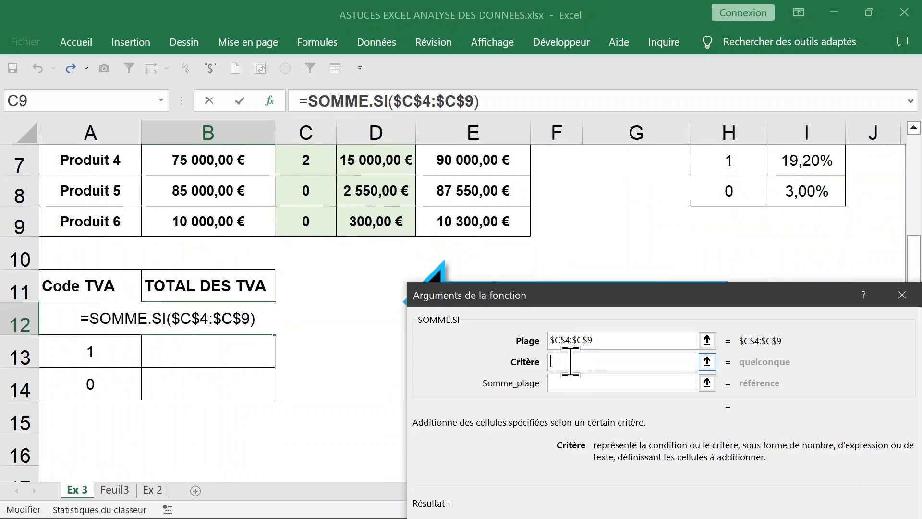
{"action": "left_click", "coordinate": [76, 344]}
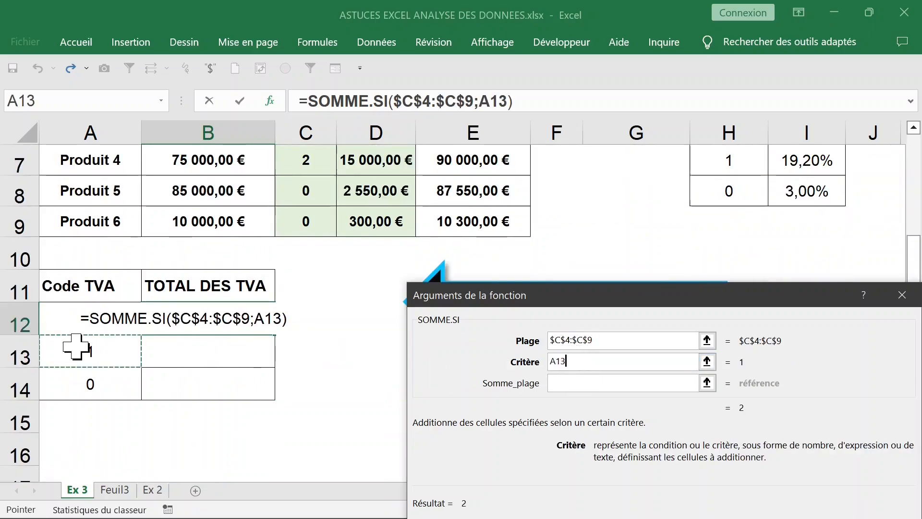
{"action": "key", "text": "Up"}
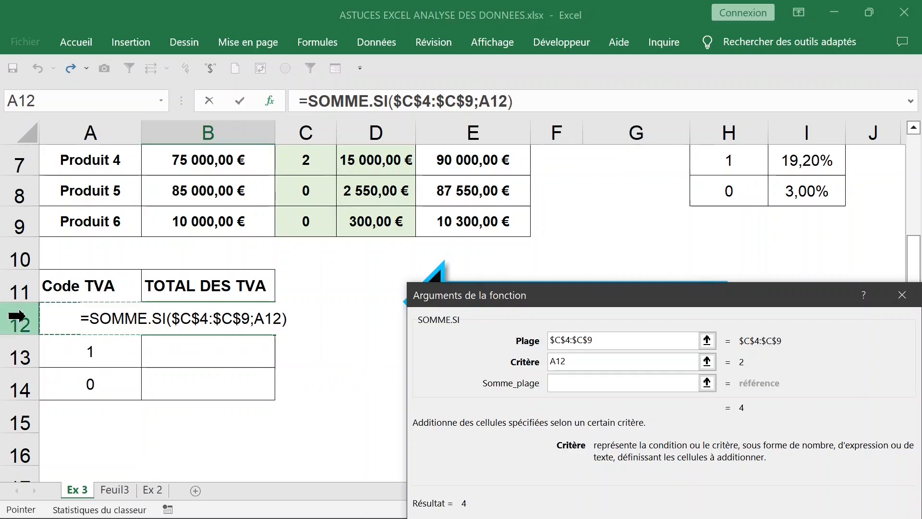
Set Somme_plage to the absolute TVA range $D$4:$D$9 and validate the SOMME.SI formula in B12
{"action": "left_click", "coordinate": [586, 384]}
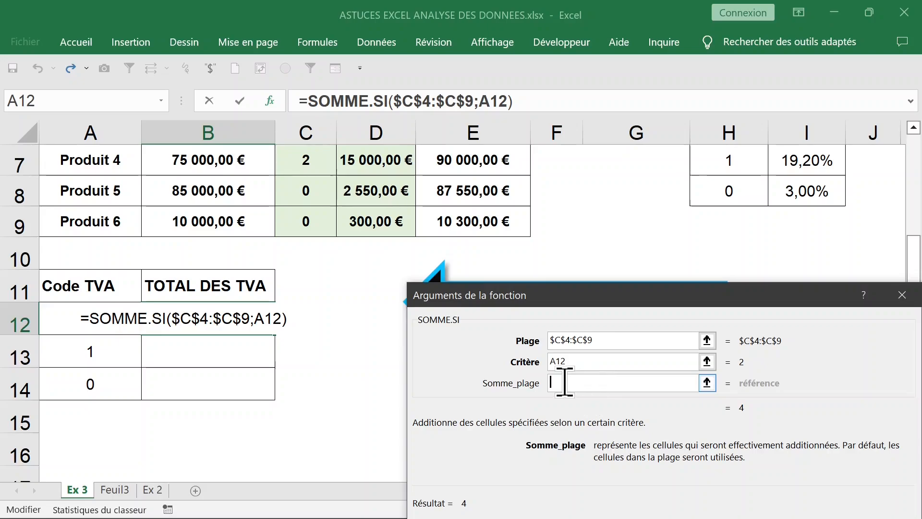
{"action": "scroll", "coordinate": [413, 259], "scroll_direction": "up", "scroll_amount": 2}
{"action": "left_click", "coordinate": [374, 233]}
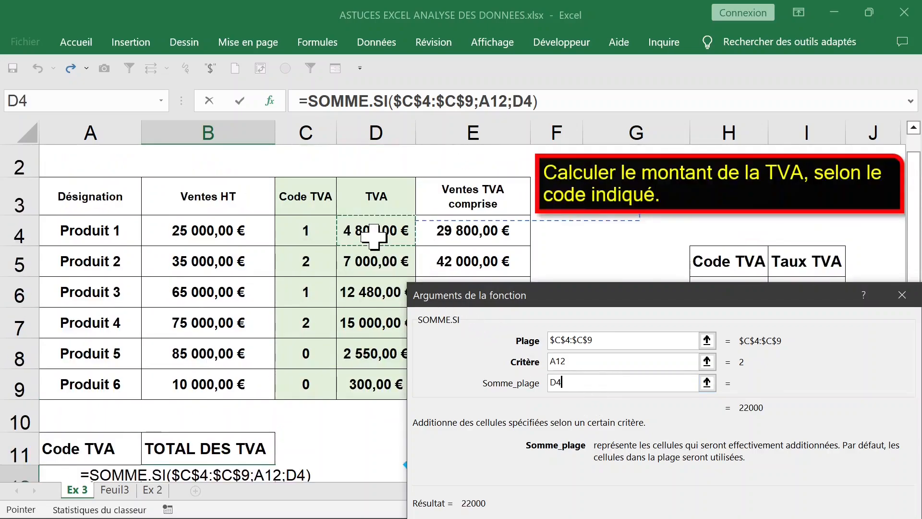
{"action": "left_click_drag", "start_coordinate": [374, 233], "coordinate": [369, 382]}
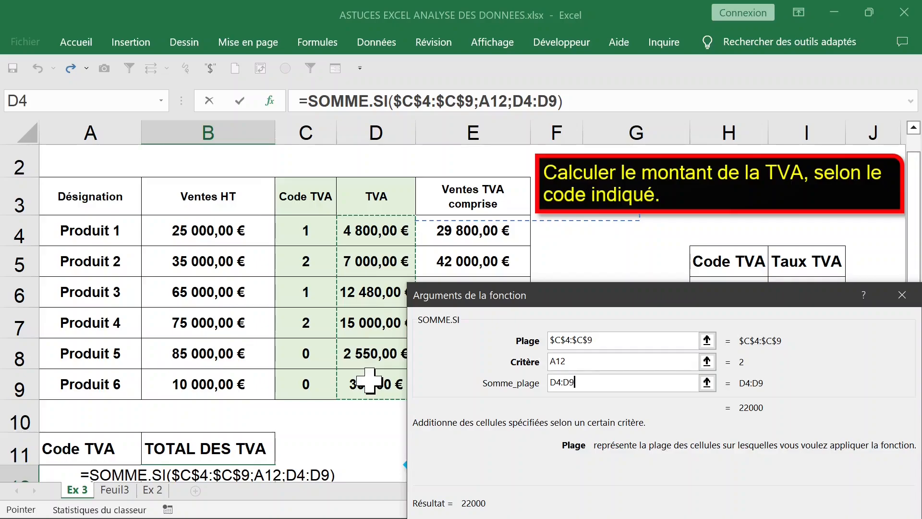
{"action": "key", "text": "F4"}
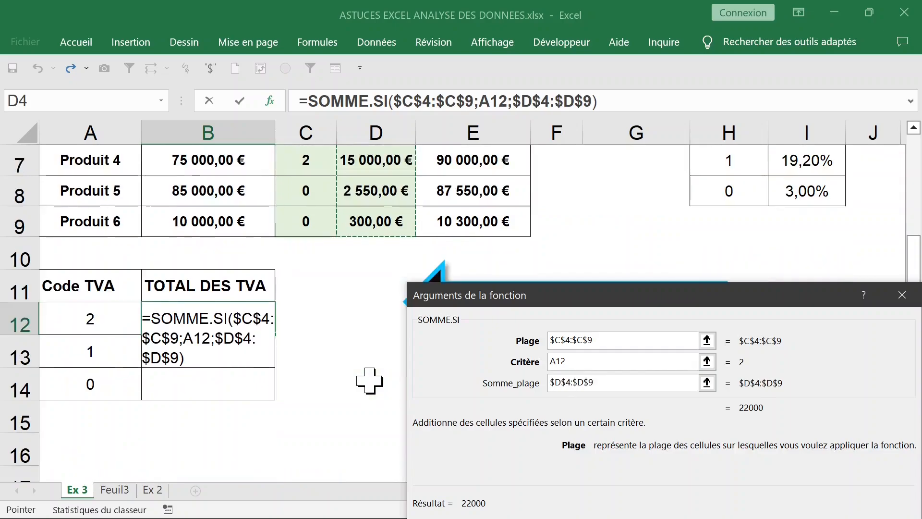
{"action": "key", "text": "Return"}
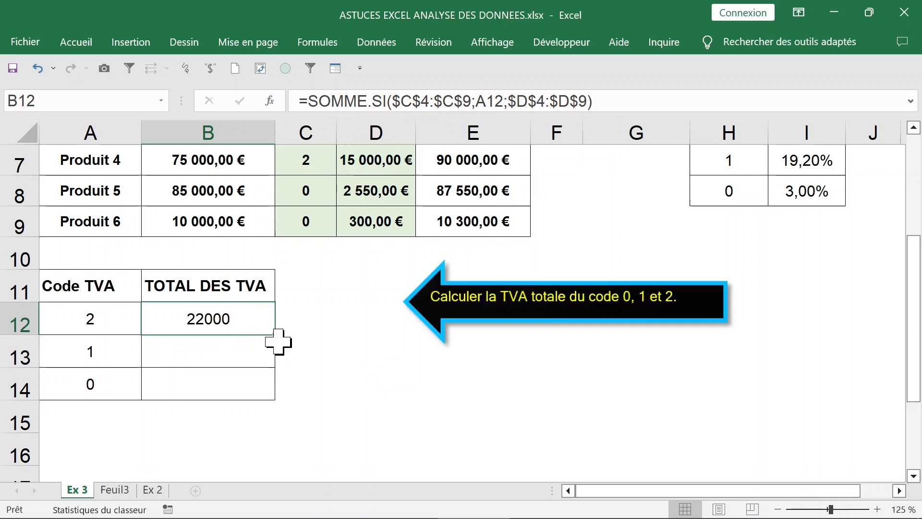
Copy the SOMME.SI formula from B12 down to B14 and format the totals as euro currency
{"action": "double_click", "coordinate": [277, 338]}
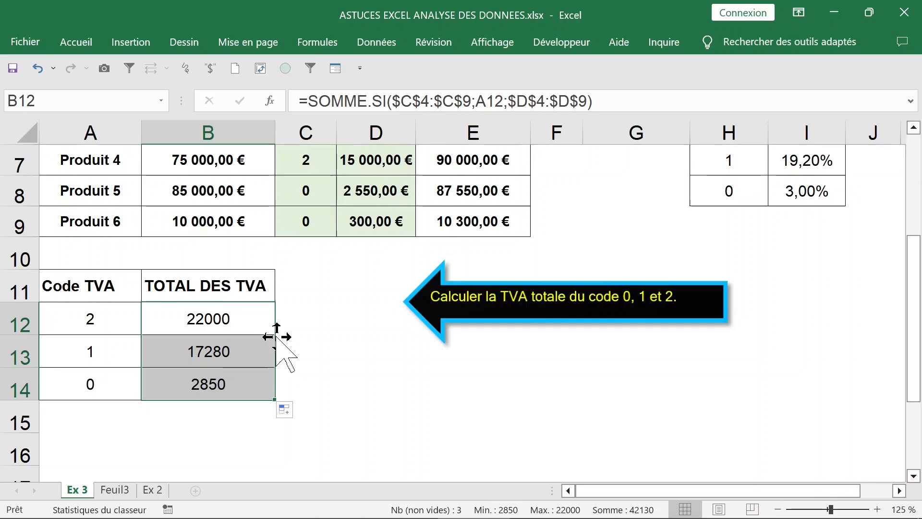
{"action": "key", "text": "ctrl+shift+dollar"}
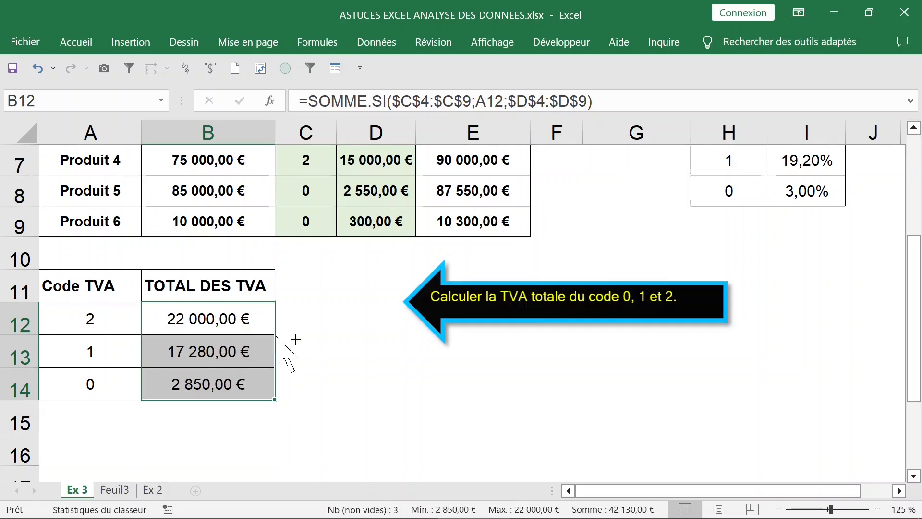
{"action": "scroll", "coordinate": [778, 255], "scroll_direction": "up", "scroll_amount": 2}
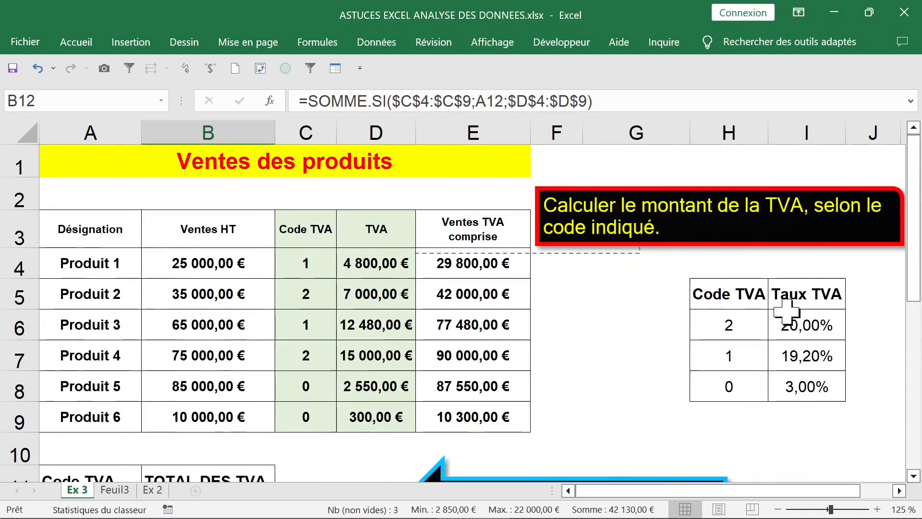
On the Exercice (2) sheet, start an INDEX formula in D4 with the absolute Taux TVA range $I$6:$I$8 as its matrix
{"action": "left_click", "coordinate": [750, 317]}
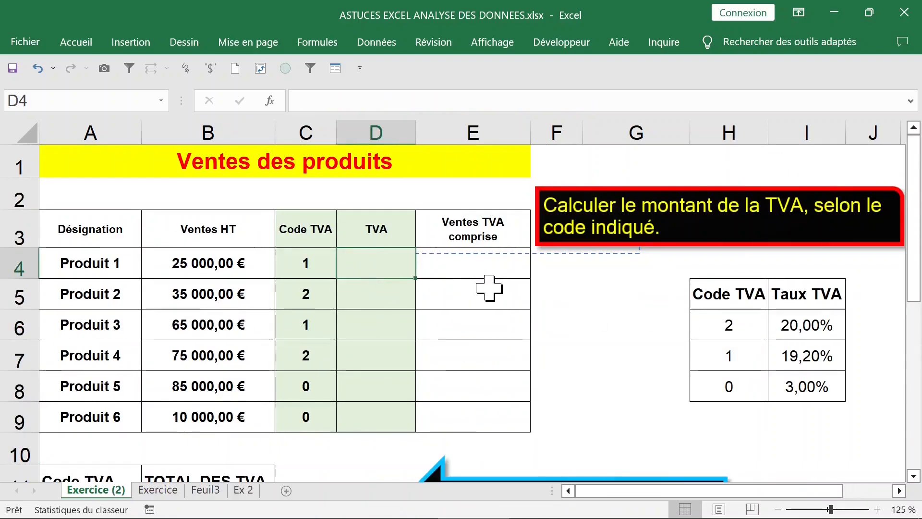
{"action": "type", "text": "=index"}
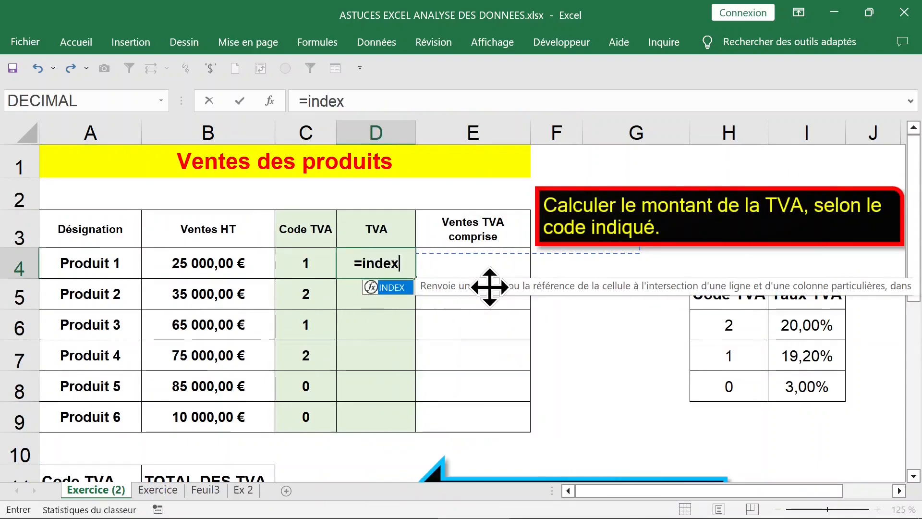
{"action": "key", "text": "Tab"}
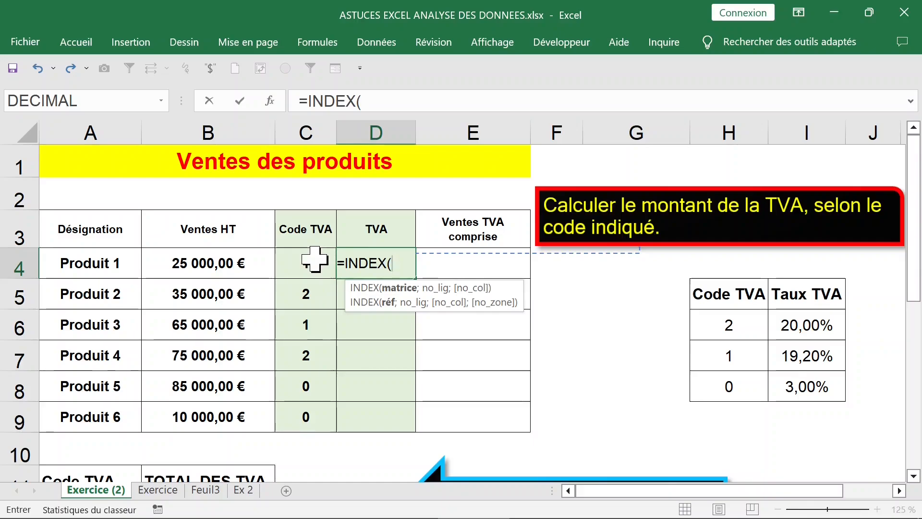
{"action": "left_click", "coordinate": [795, 316]}
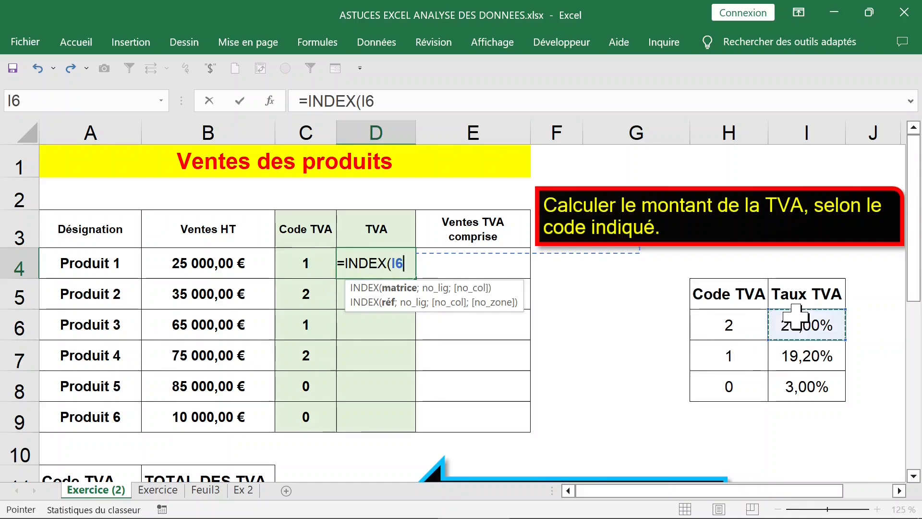
{"action": "left_click_drag", "start_coordinate": [796, 315], "coordinate": [796, 386]}
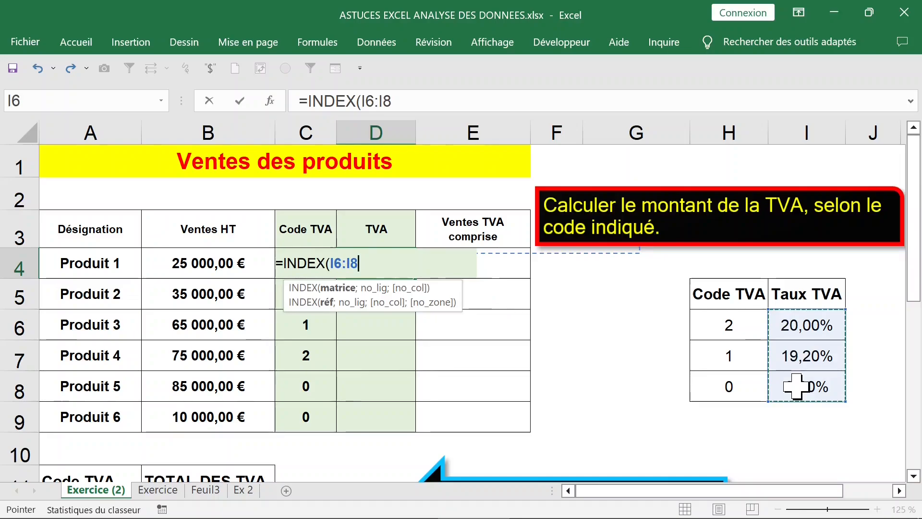
{"action": "key", "text": "F4"}
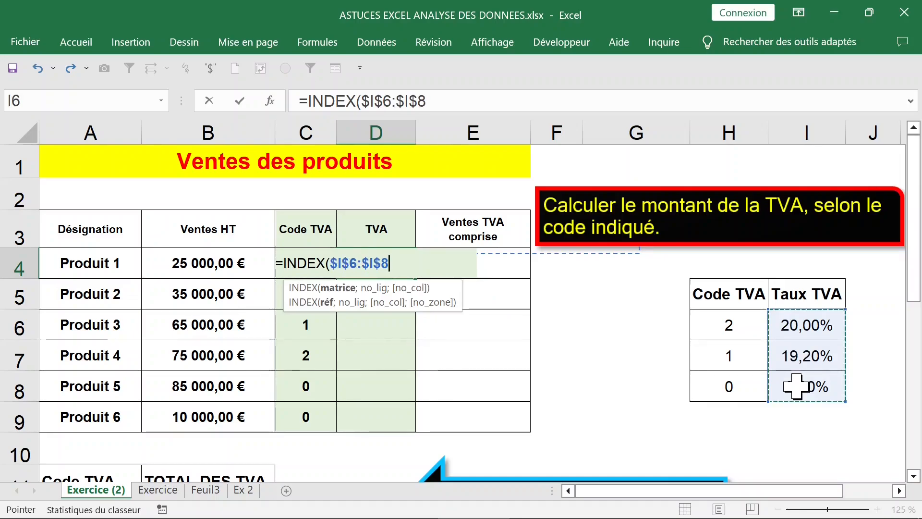
{"action": "type", "text": ";"}
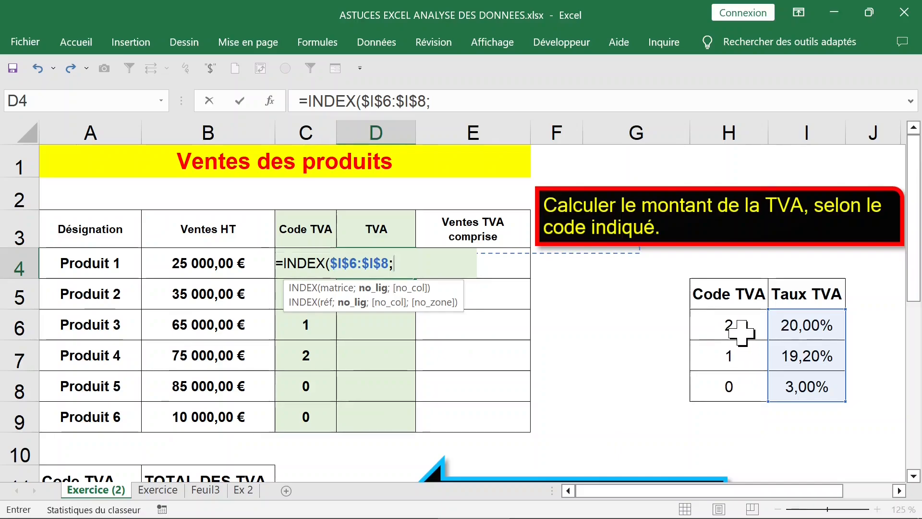
Nest an EQUIV function as the row number of the INDEX formula in D4, with C4 as the lookup value
{"action": "type", "text": "equ"}
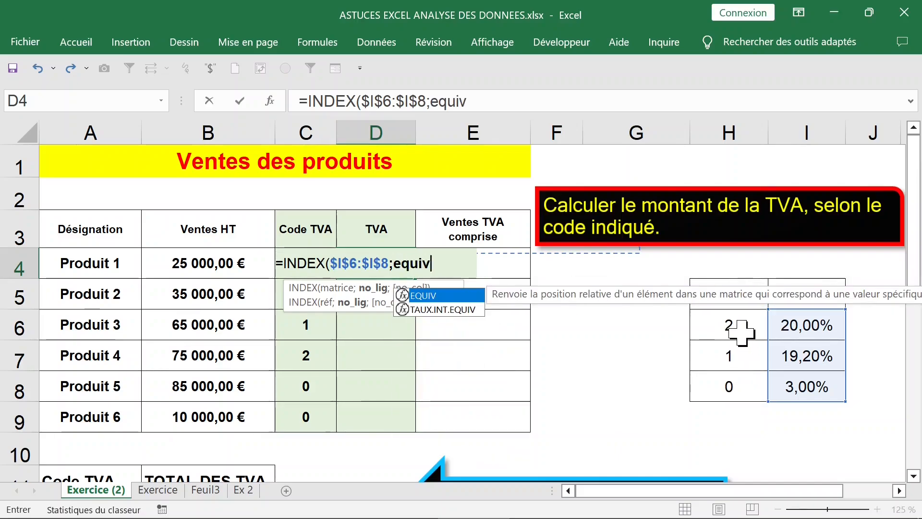
{"action": "type", "text": "iv"}
{"action": "key", "text": "Tab"}
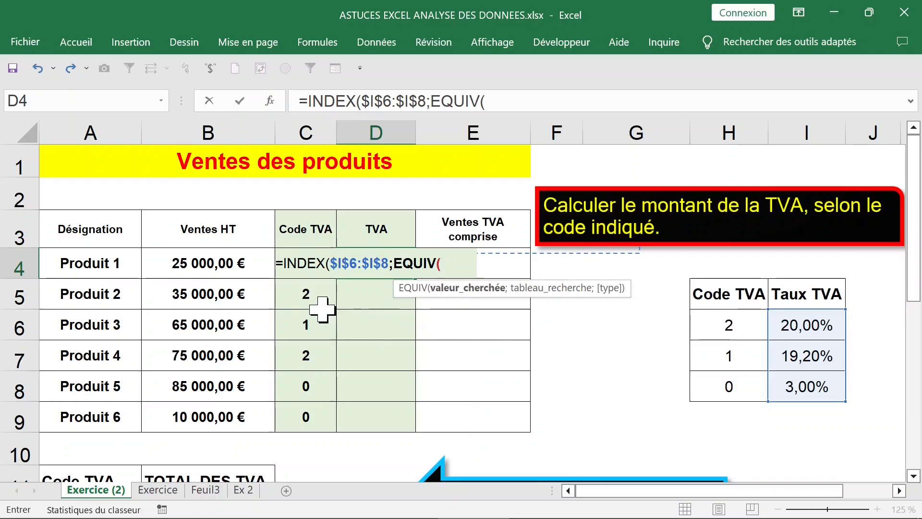
{"action": "left_click", "coordinate": [299, 293]}
{"action": "key", "text": "Up"}
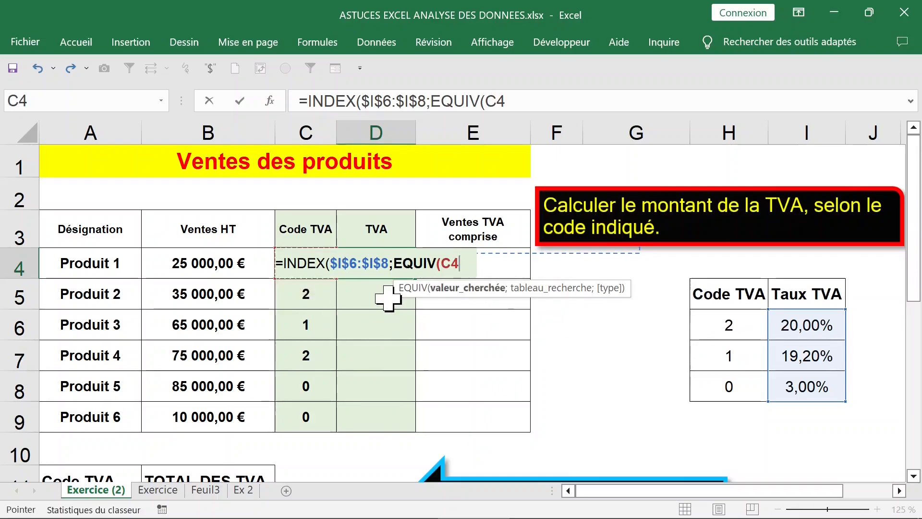
{"action": "type", "text": ";"}
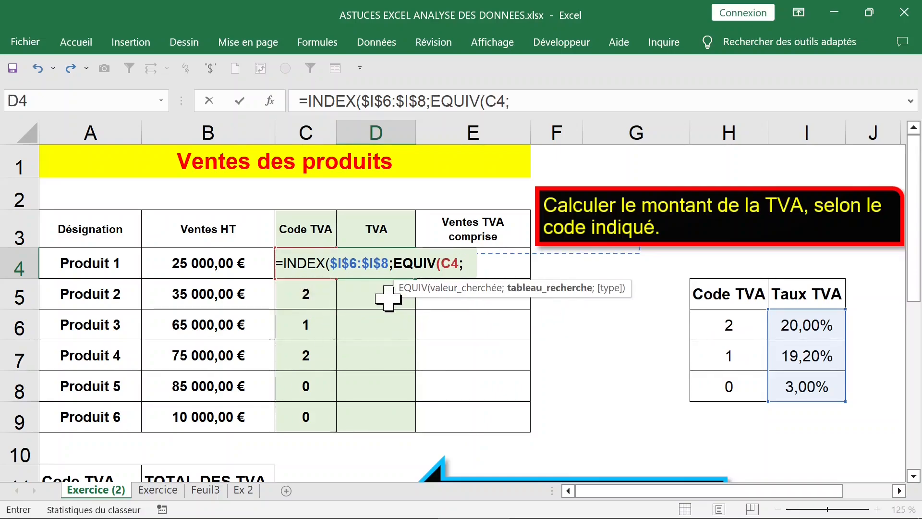
Complete EQUIV in D4 with the absolute Code TVA range $H$6:$H$8 and exact match 0, then enter the formula
{"action": "left_click_drag", "start_coordinate": [729, 325], "coordinate": [739, 385]}
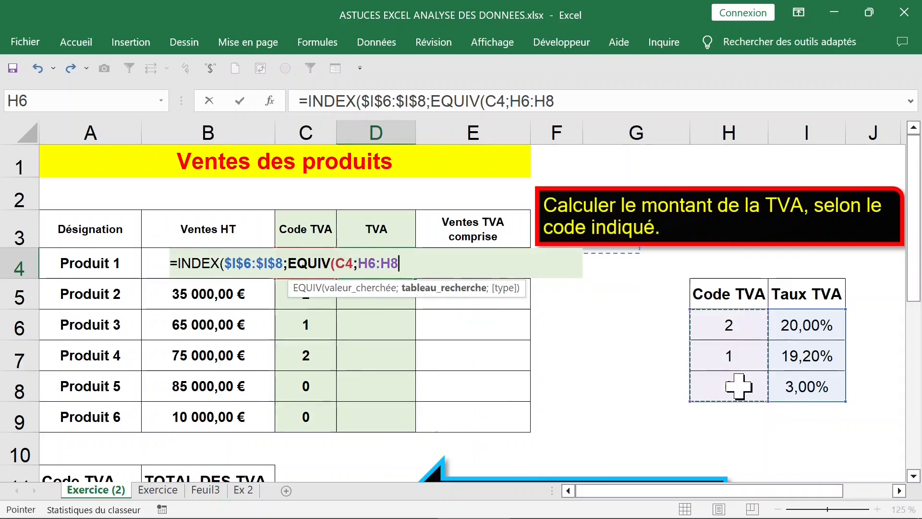
{"action": "key", "text": "F4"}
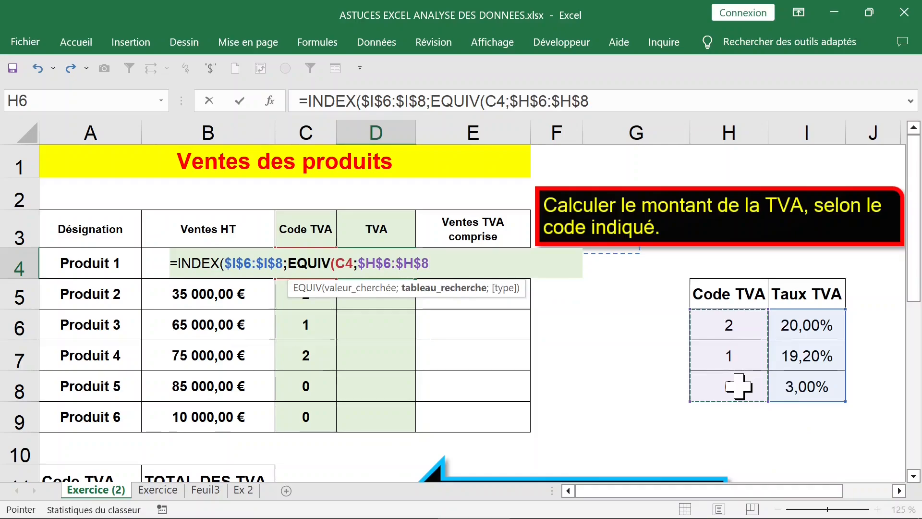
{"action": "type", "text": ";"}
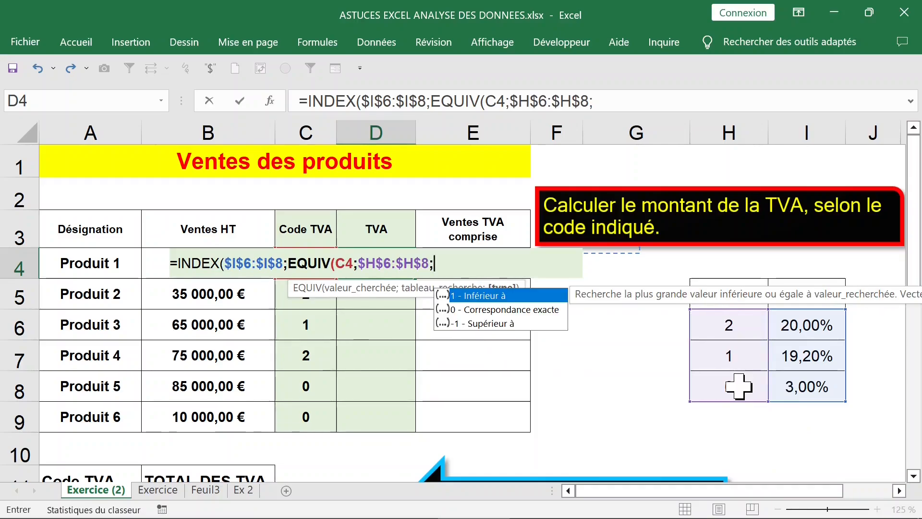
{"action": "type", "text": "0)"}
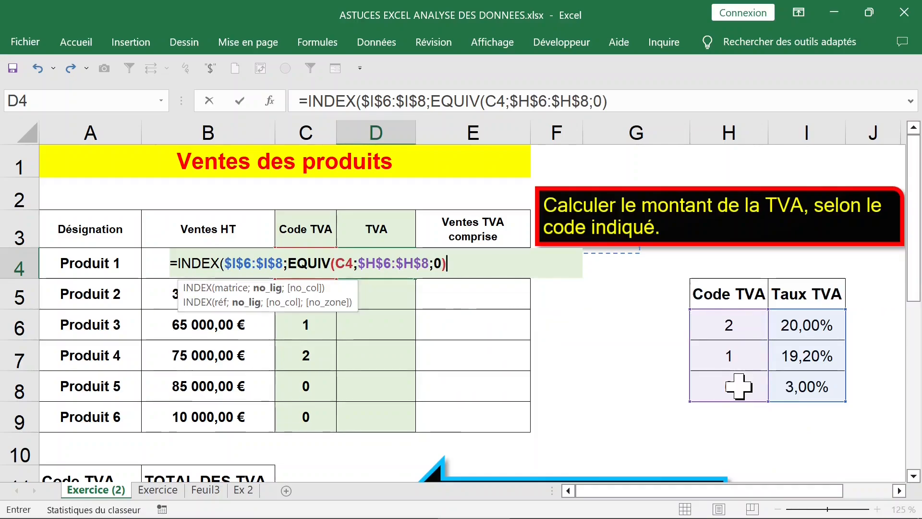
{"action": "type", "text": ")"}
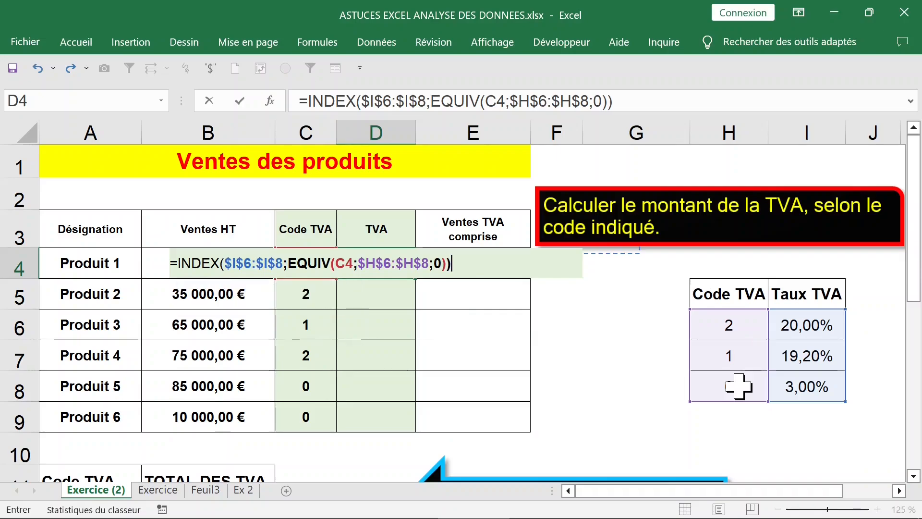
{"action": "key", "text": "Return"}
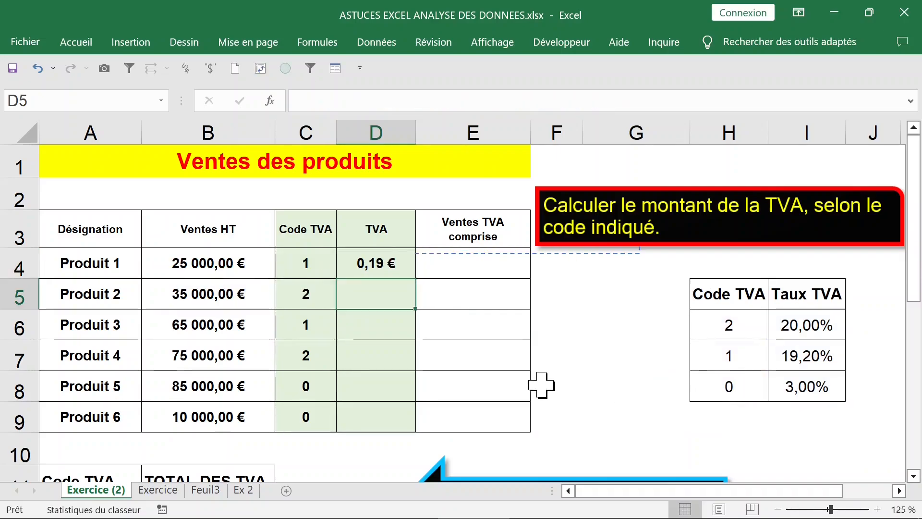
Copy the INDEX formula from D4 down to D9 and format these cells as percentages with two decimals
{"action": "left_click", "coordinate": [373, 249]}
{"action": "double_click", "coordinate": [416, 277]}
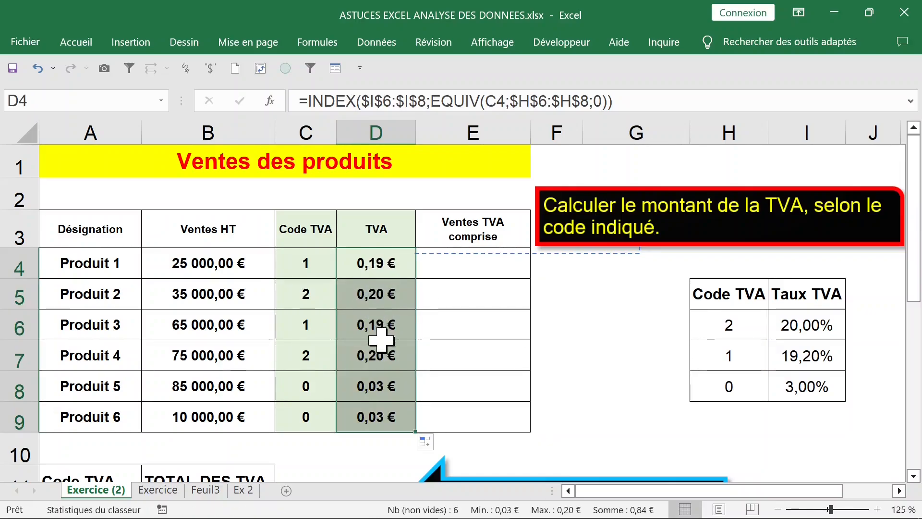
{"action": "left_click", "coordinate": [80, 45]}
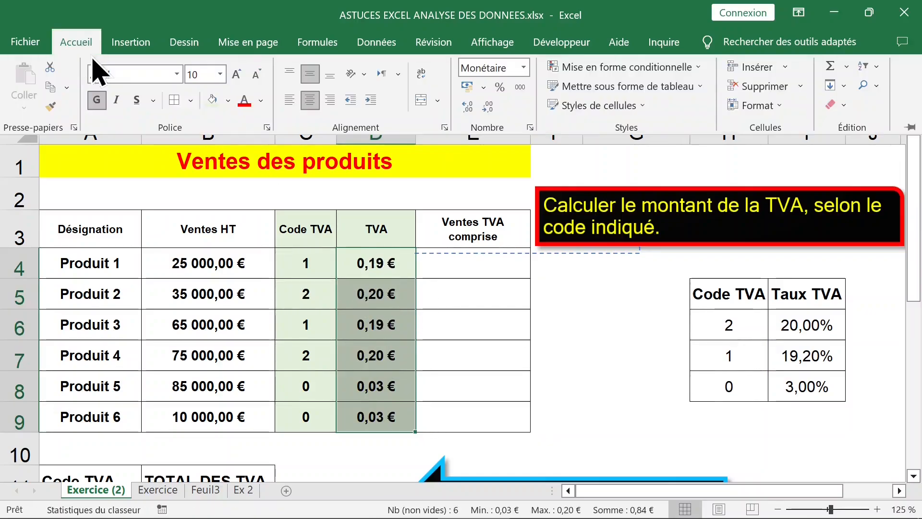
{"action": "left_click", "coordinate": [499, 87]}
{"action": "left_click", "coordinate": [530, 128]}
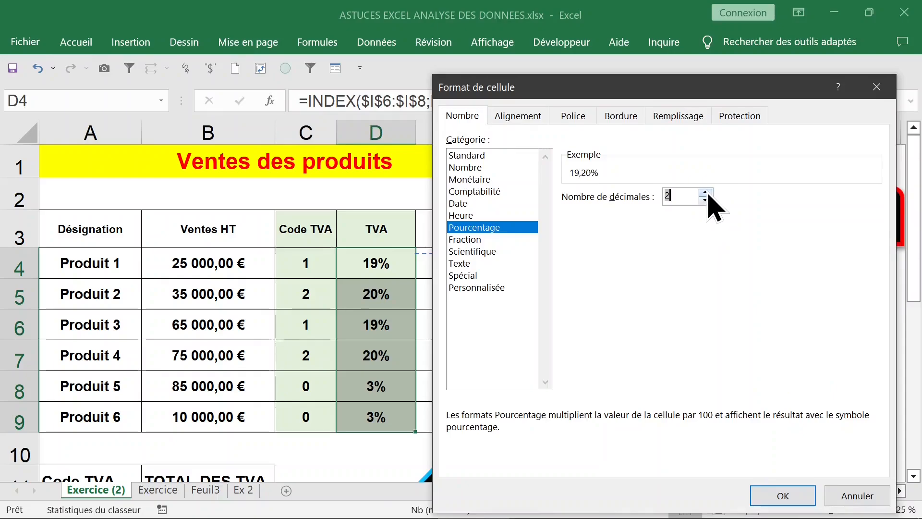
{"action": "left_click", "coordinate": [782, 495]}
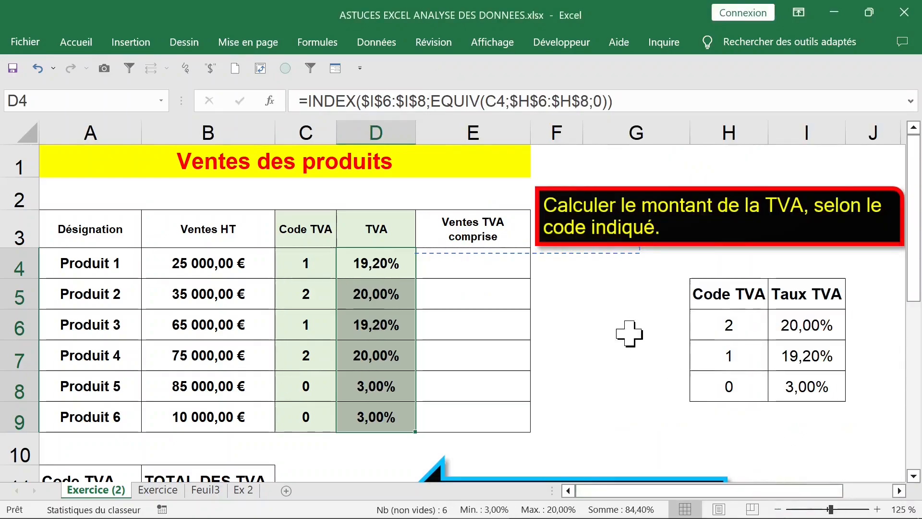
Change the Taux TVA values to 19,9% for code 2, 14% for code 1 and 1% for code 0
{"action": "left_click", "coordinate": [806, 324]}
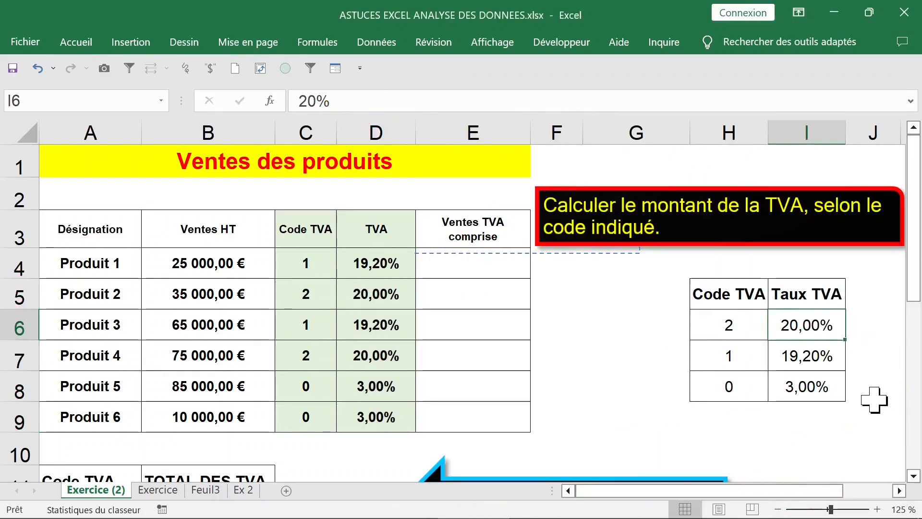
{"action": "type", "text": "19,9"}
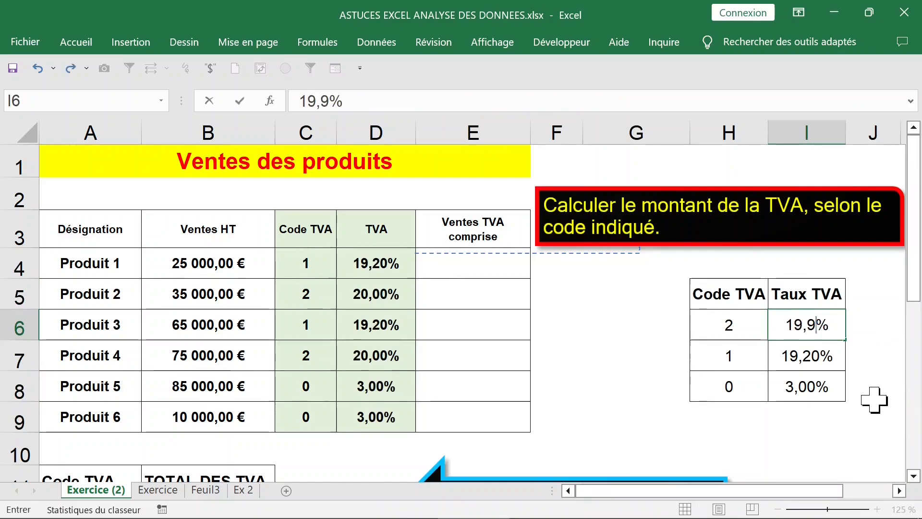
{"action": "key", "text": "Return"}
{"action": "left_click", "coordinate": [391, 294]}
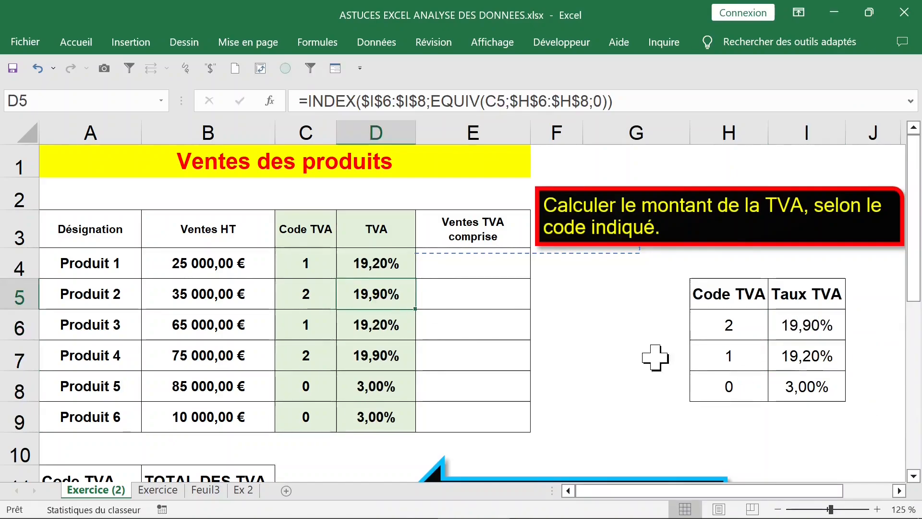
{"action": "left_click", "coordinate": [816, 360]}
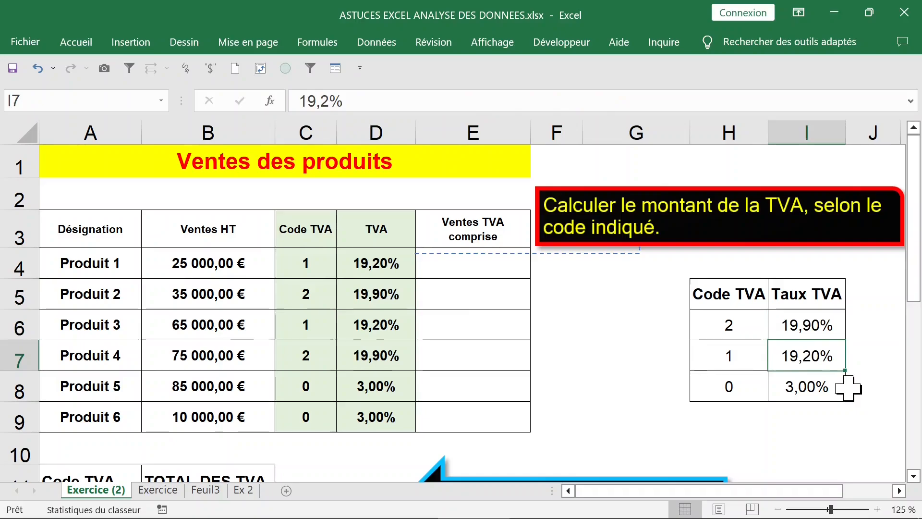
{"action": "type", "text": "15"}
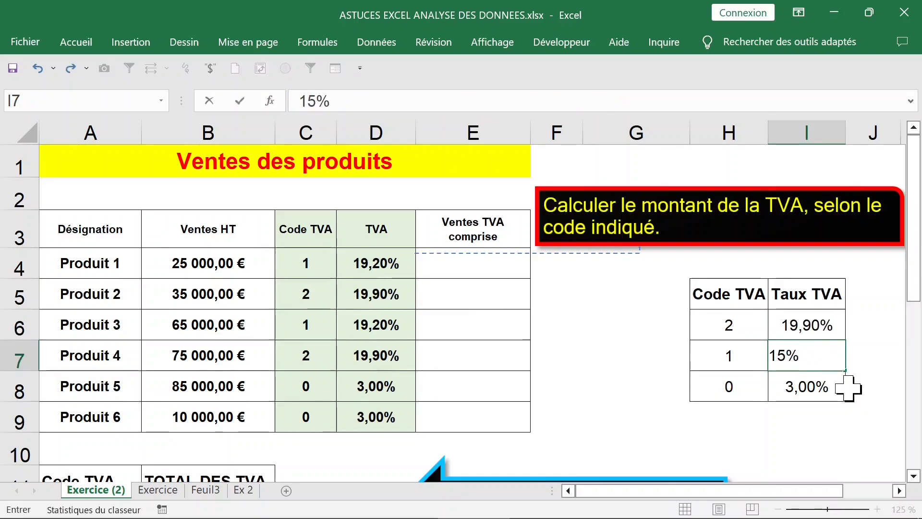
{"action": "type", "text": "4"}
{"action": "key", "text": "Return"}
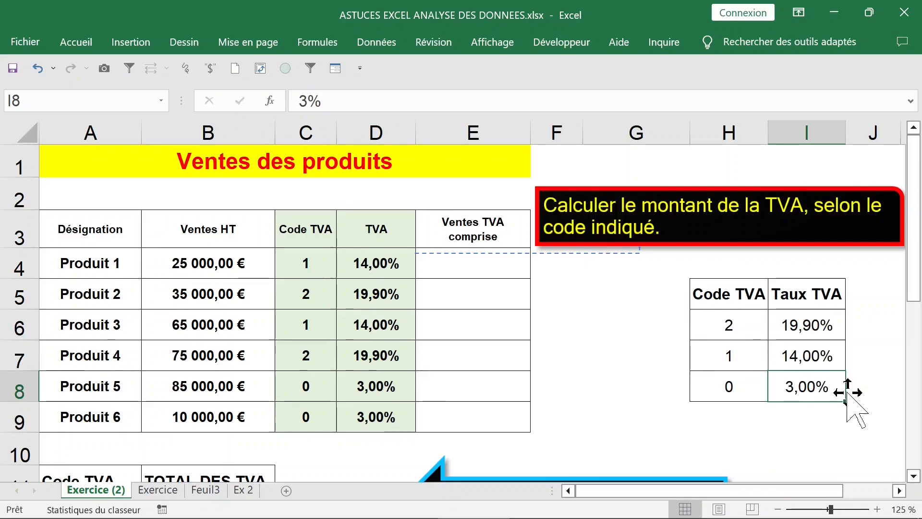
{"action": "type", "text": "1"}
{"action": "key", "text": "Return"}
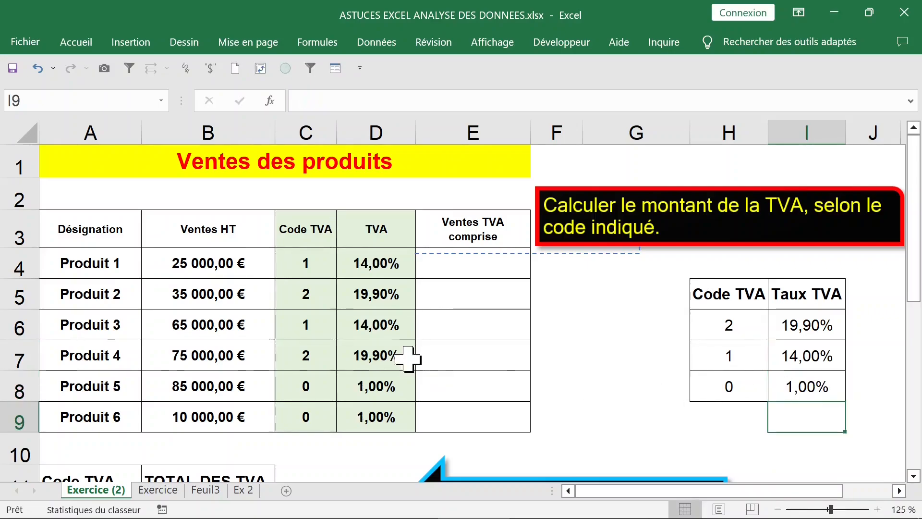
Multiply the INDEX/EQUIV formula by the Ventes HT amount B4 and enter it in all cells D4:D9
{"action": "left_click_drag", "start_coordinate": [365, 262], "coordinate": [367, 412]}
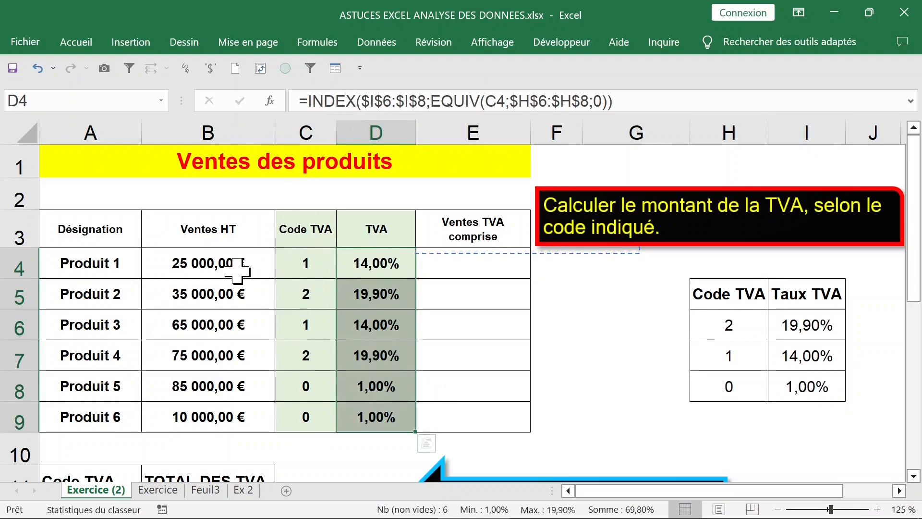
{"action": "left_click", "coordinate": [667, 99]}
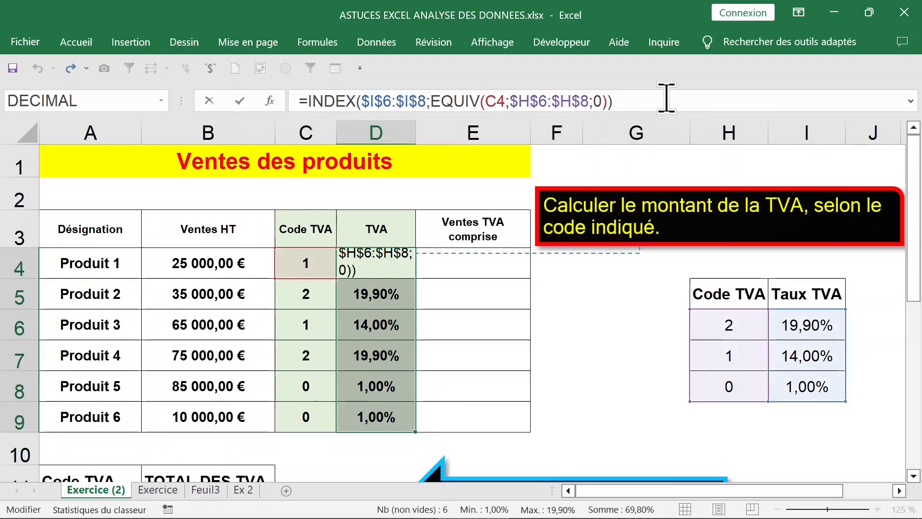
{"action": "type", "text": "*"}
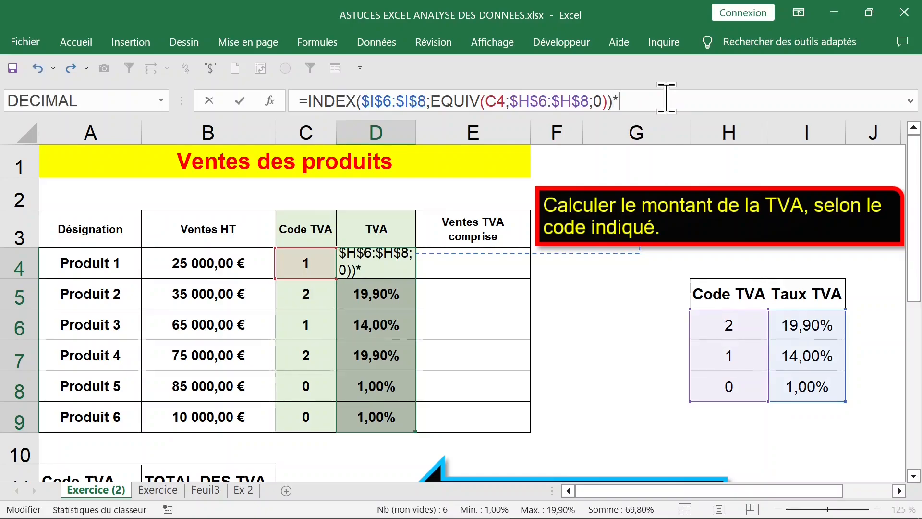
{"action": "left_click", "coordinate": [219, 266]}
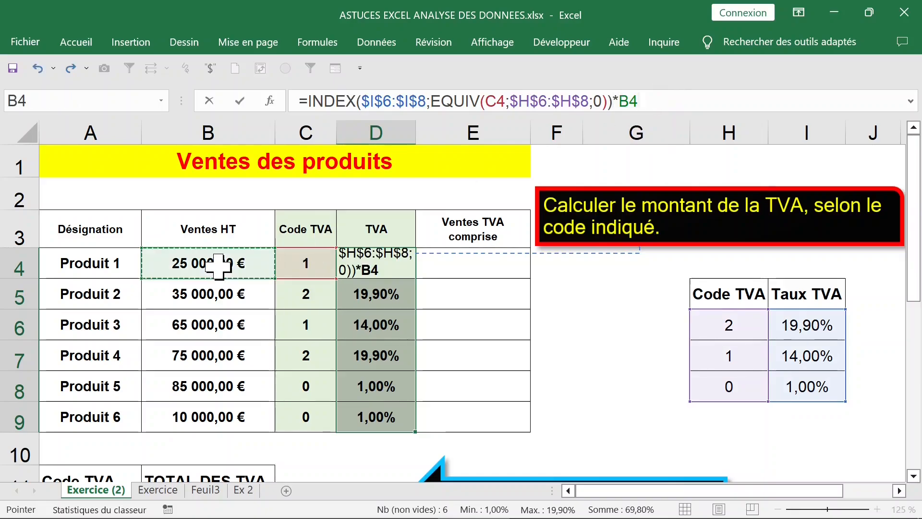
{"action": "key", "text": "ctrl+Return"}
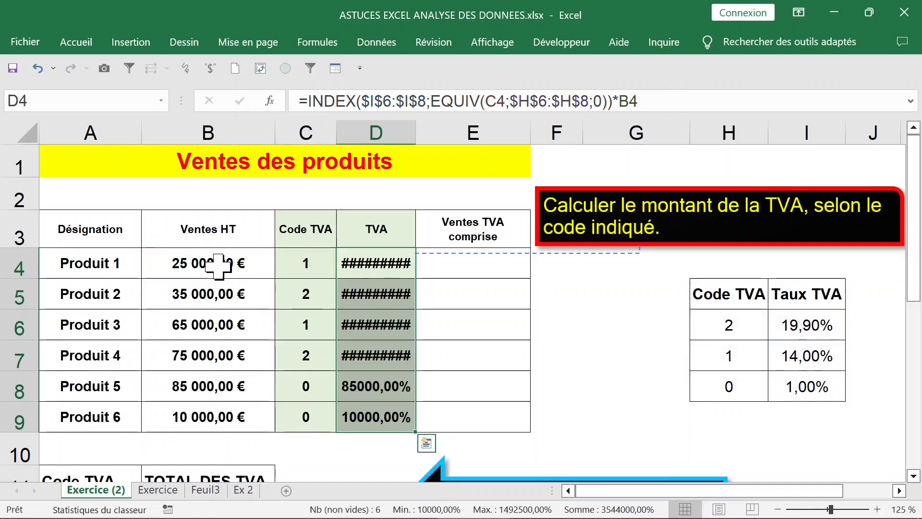
Format the TVA amounts in D4:D9 as Monétaire with the € symbol and two decimals
{"action": "left_click", "coordinate": [84, 44]}
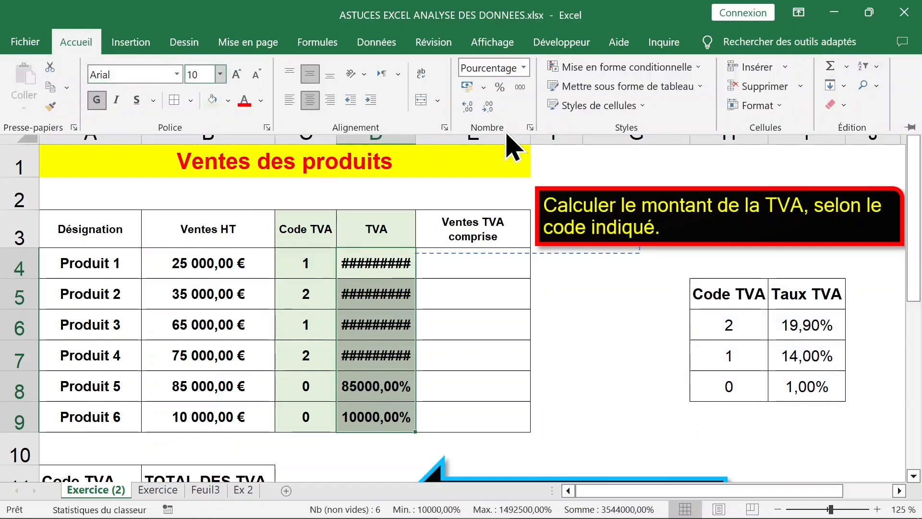
{"action": "left_click", "coordinate": [530, 128]}
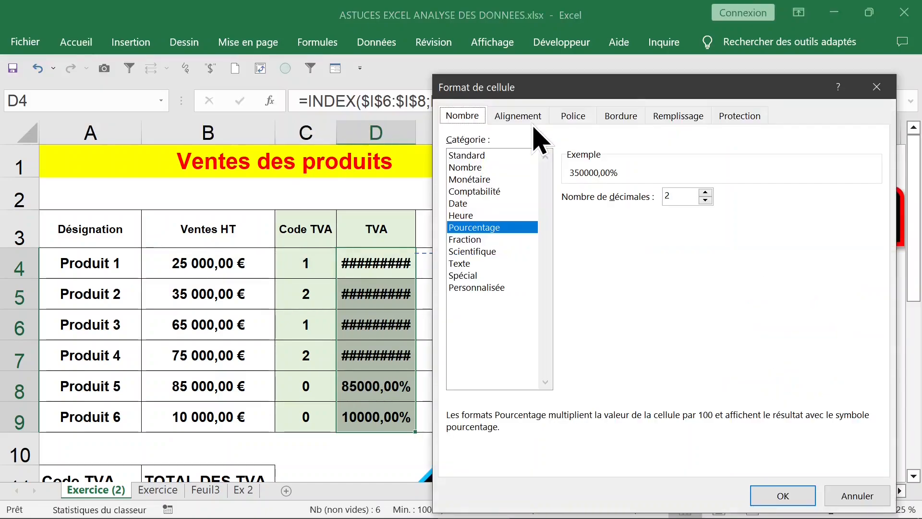
{"action": "left_click", "coordinate": [475, 179]}
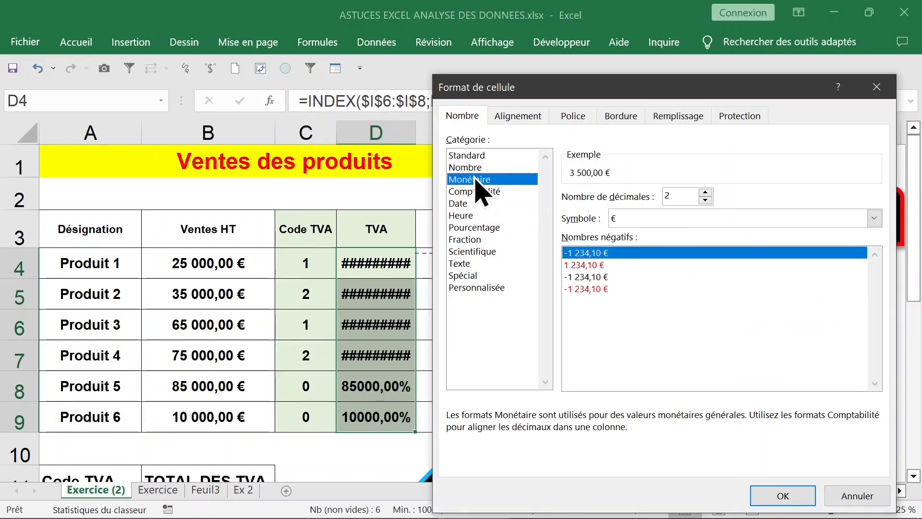
{"action": "left_click", "coordinate": [687, 197]}
{"action": "left_click", "coordinate": [777, 495]}
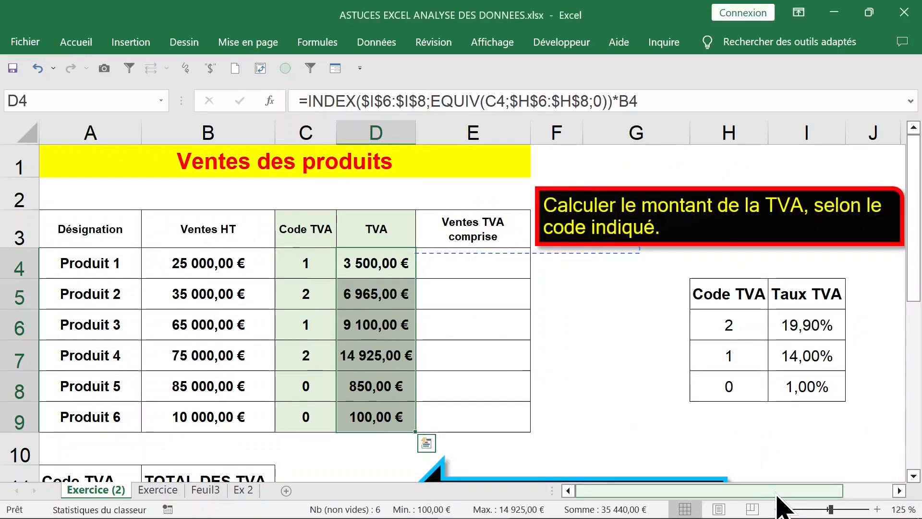
{"action": "left_click", "coordinate": [378, 307]}
{"action": "left_click", "coordinate": [376, 269]}
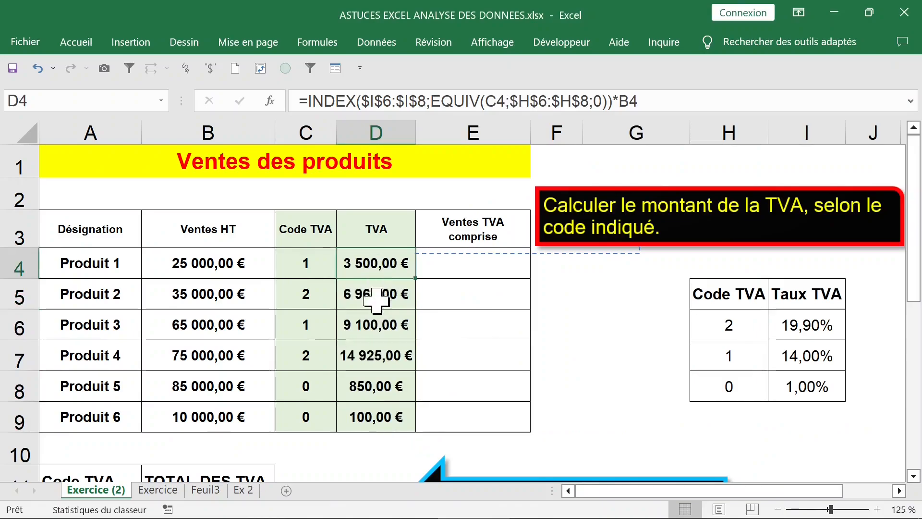
{"action": "left_click", "coordinate": [377, 301]}
Enter =D4+B4 in E4 for the sales including TVA and copy the formula down to E9
{"action": "left_click", "coordinate": [464, 266]}
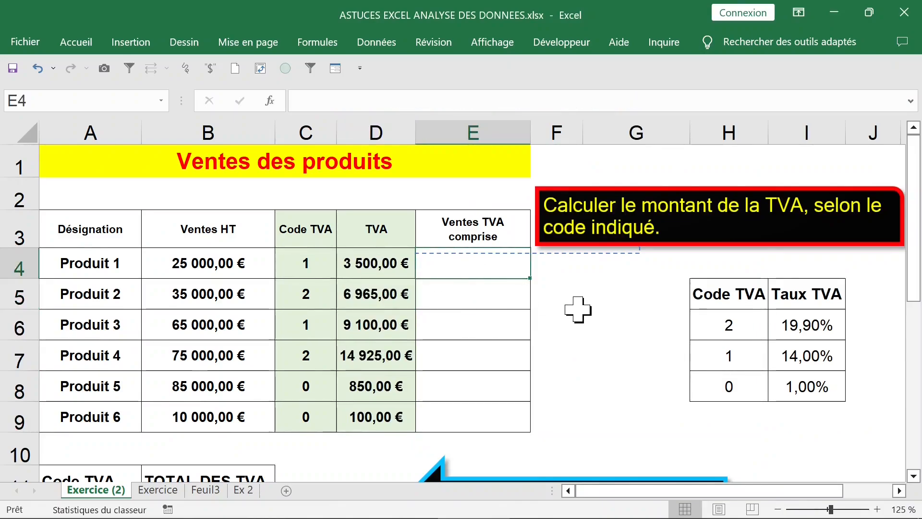
{"action": "type", "text": "="}
{"action": "left_click", "coordinate": [386, 271]}
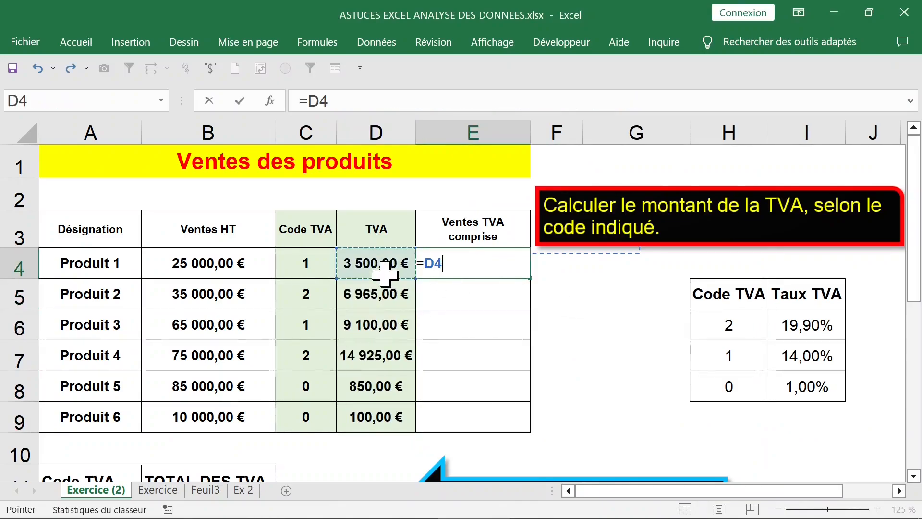
{"action": "type", "text": "+"}
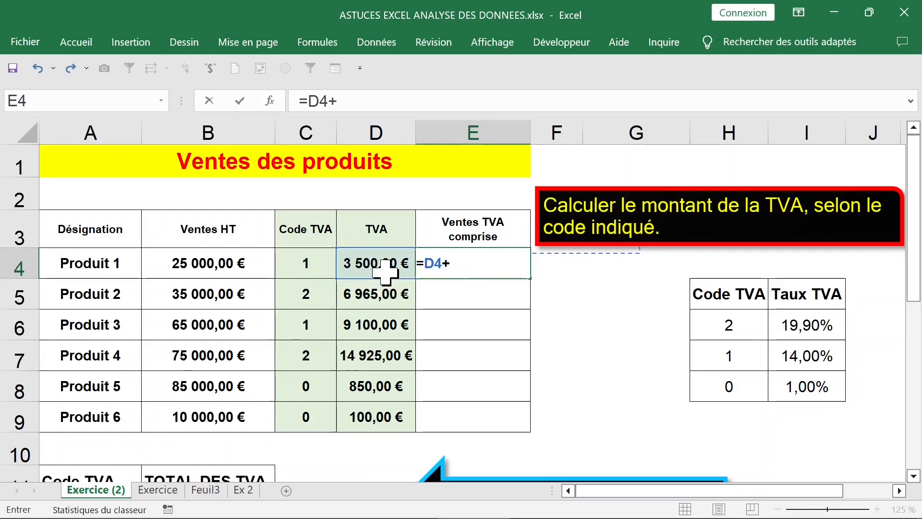
{"action": "left_click", "coordinate": [185, 271]}
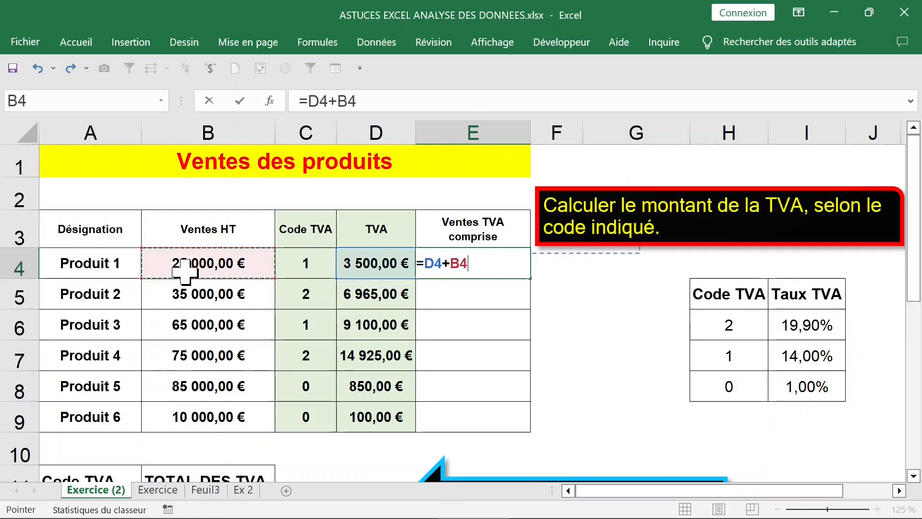
{"action": "key", "text": "Return"}
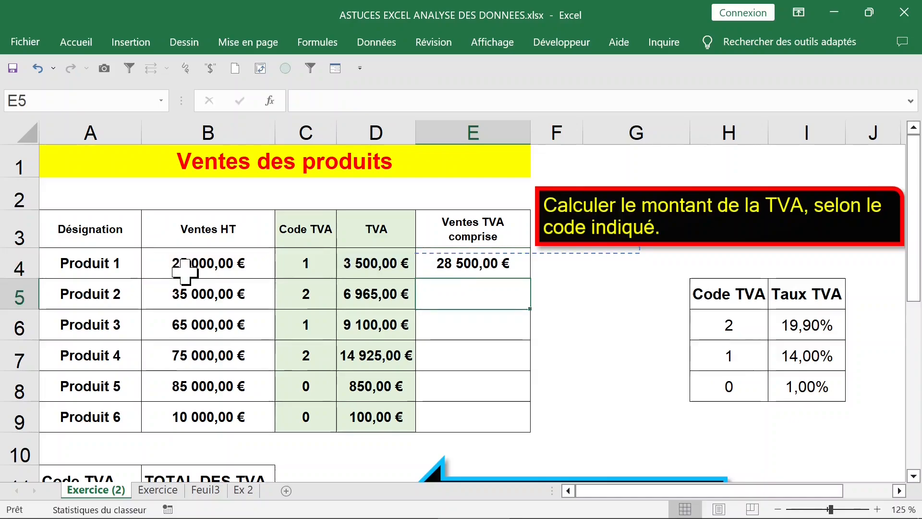
{"action": "left_click", "coordinate": [496, 263]}
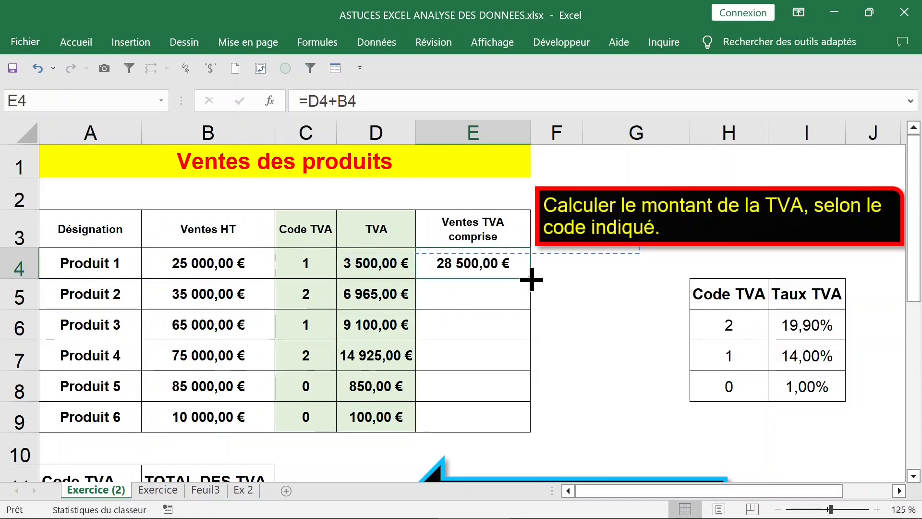
{"action": "double_click", "coordinate": [530, 278]}
Clear the existing SOMME.SI totals from B12:B14 in the TOTAL DES TVA table
{"action": "scroll", "coordinate": [490, 304], "scroll_direction": "down", "scroll_amount": 2}
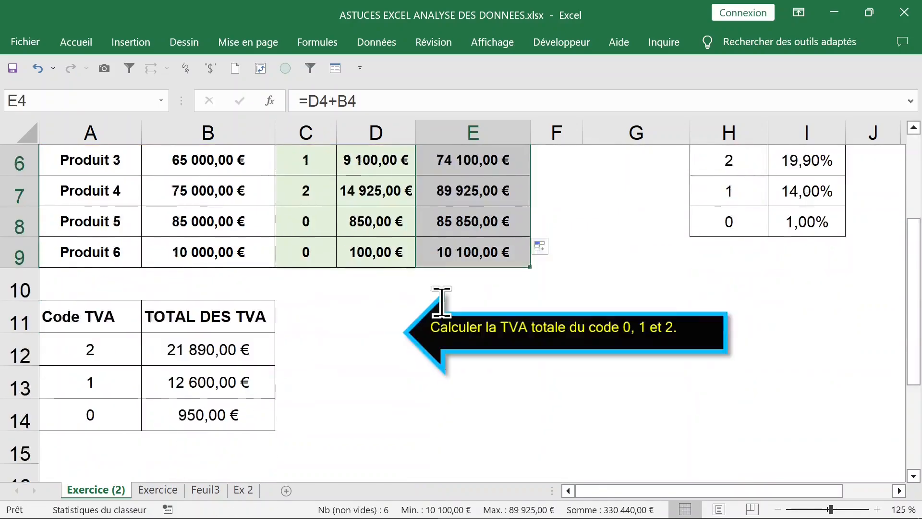
{"action": "scroll", "coordinate": [441, 301], "scroll_direction": "down", "scroll_amount": 1}
{"action": "left_click_drag", "start_coordinate": [207, 299], "coordinate": [205, 363]}
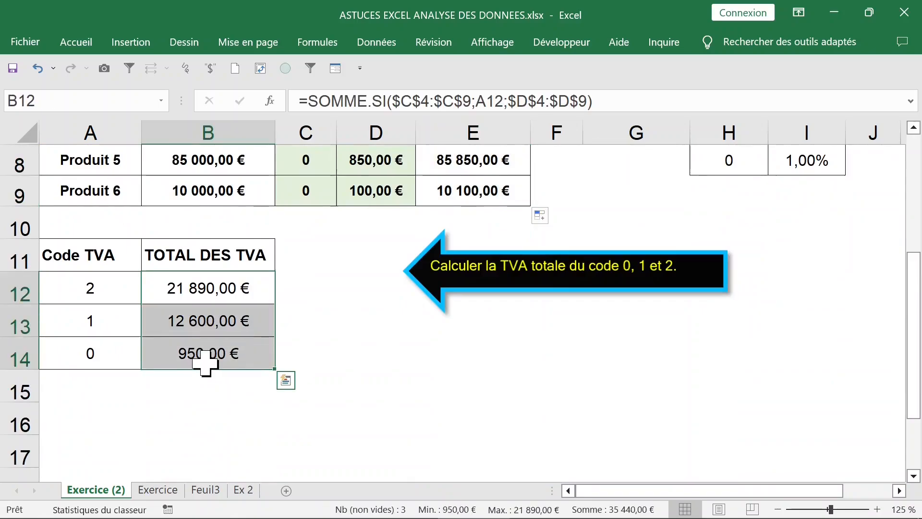
{"action": "key", "text": "Delete"}
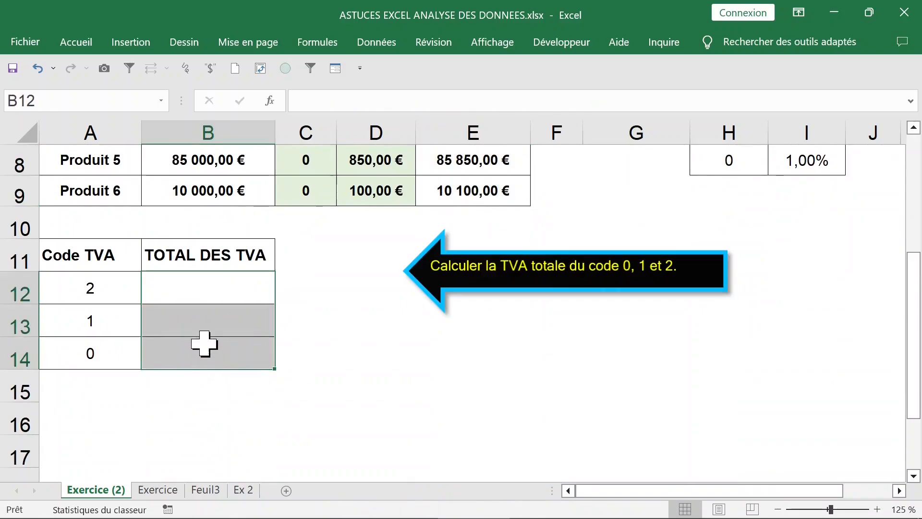
Fill the Code TVA and TVA columns, C3:D9, with the standard light blue colour
{"action": "scroll", "coordinate": [205, 341], "scroll_direction": "up", "scroll_amount": 2}
{"action": "left_click", "coordinate": [222, 374]}
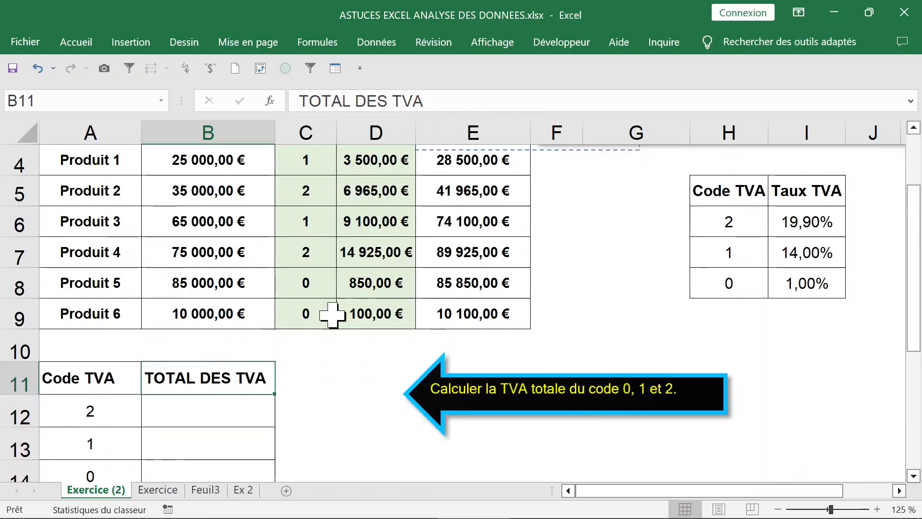
{"action": "scroll", "coordinate": [331, 311], "scroll_direction": "up", "scroll_amount": 1}
{"action": "left_click", "coordinate": [369, 263]}
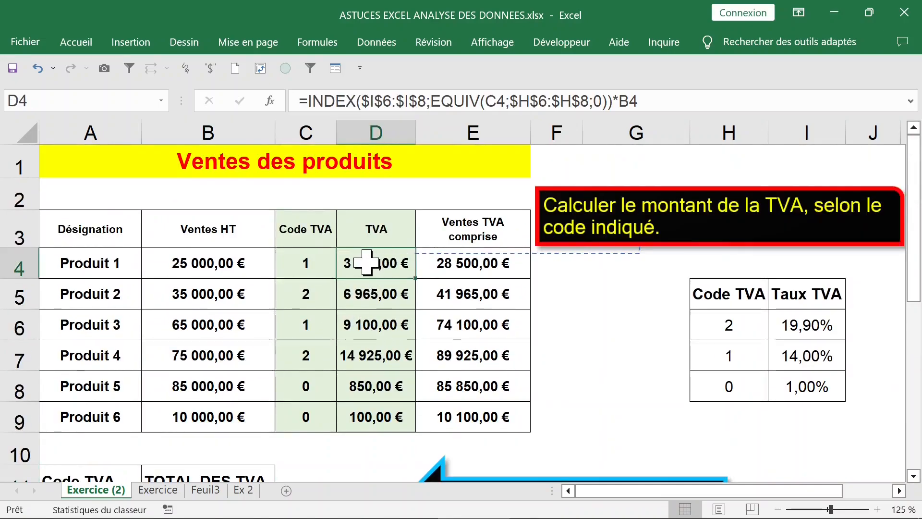
{"action": "left_click_drag", "start_coordinate": [369, 263], "coordinate": [367, 417]}
{"action": "left_click_drag", "start_coordinate": [312, 230], "coordinate": [371, 415]}
{"action": "left_click", "coordinate": [77, 44]}
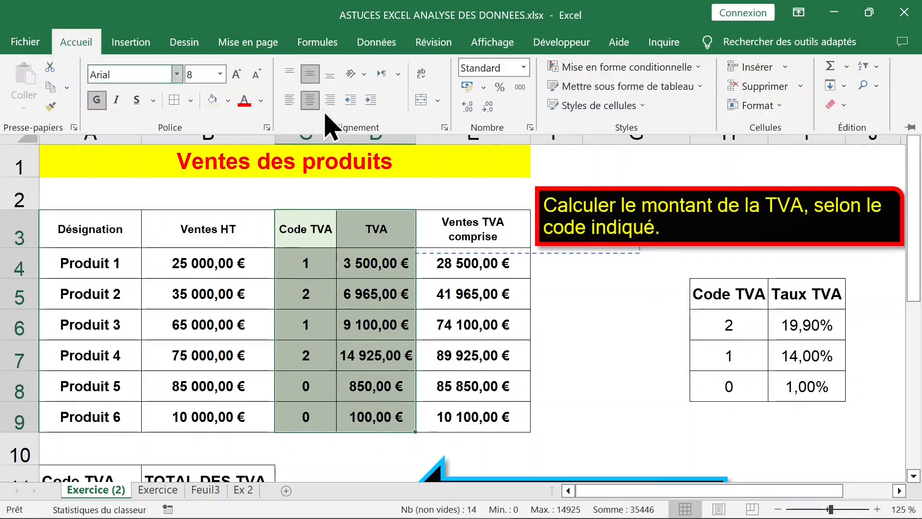
{"action": "left_click", "coordinate": [228, 101]}
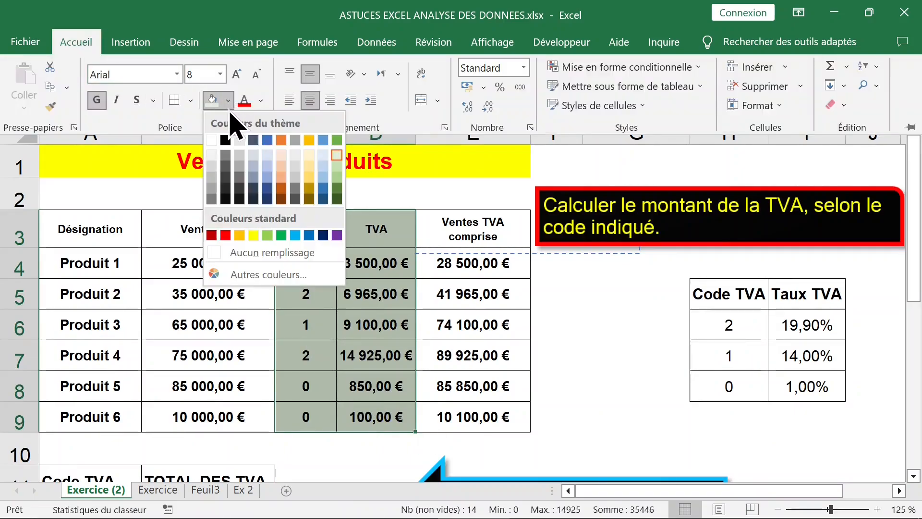
{"action": "left_click", "coordinate": [295, 236]}
Start a SOMMEPROD formula in B12 for the total TVA of code 2
{"action": "scroll", "coordinate": [341, 301], "scroll_direction": "down", "scroll_amount": 1}
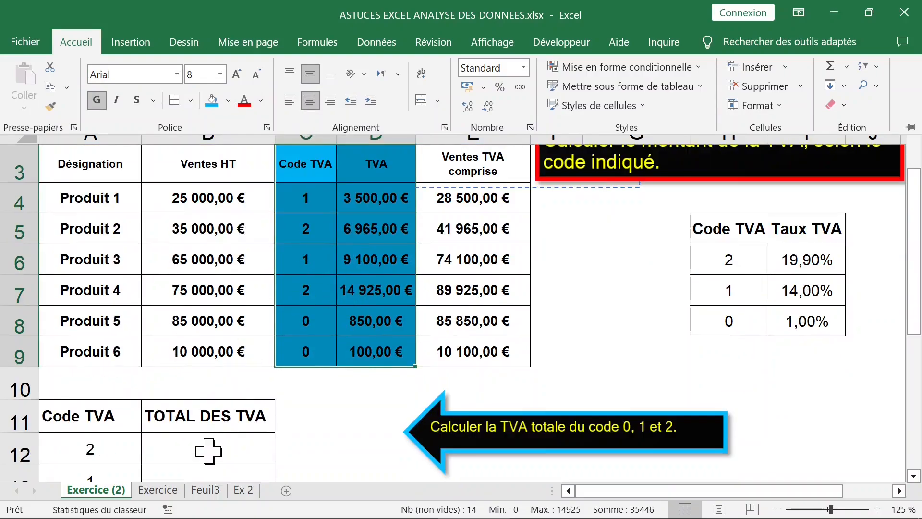
{"action": "left_click", "coordinate": [186, 456]}
{"action": "left_click", "coordinate": [122, 450]}
{"action": "left_click", "coordinate": [234, 450]}
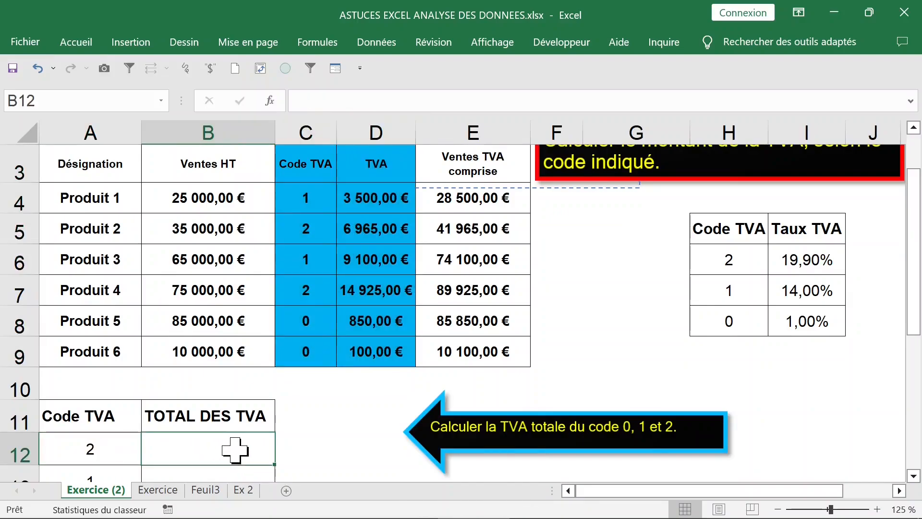
{"action": "type", "text": "=somme"}
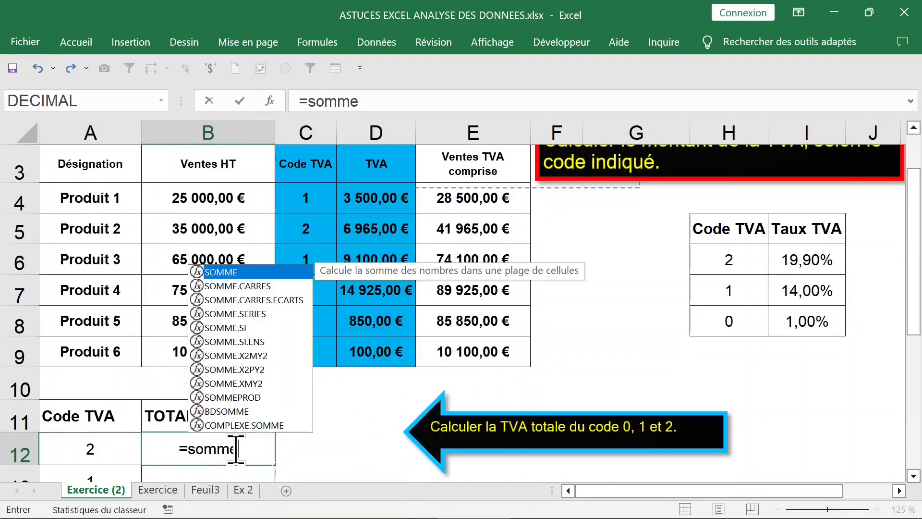
{"action": "type", "text": "pr"}
{"action": "key", "text": "Tab"}
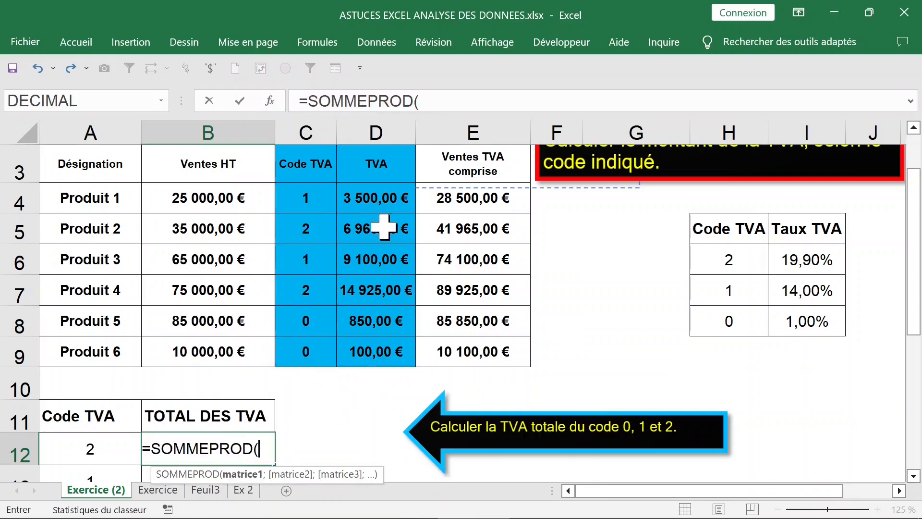
Try multiplying the TVA amounts D4:D9 by the comparison A12:A14=C4 inside the SOMMEPROD formula
{"action": "left_click", "coordinate": [373, 197]}
{"action": "left_click_drag", "start_coordinate": [374, 197], "coordinate": [374, 351]}
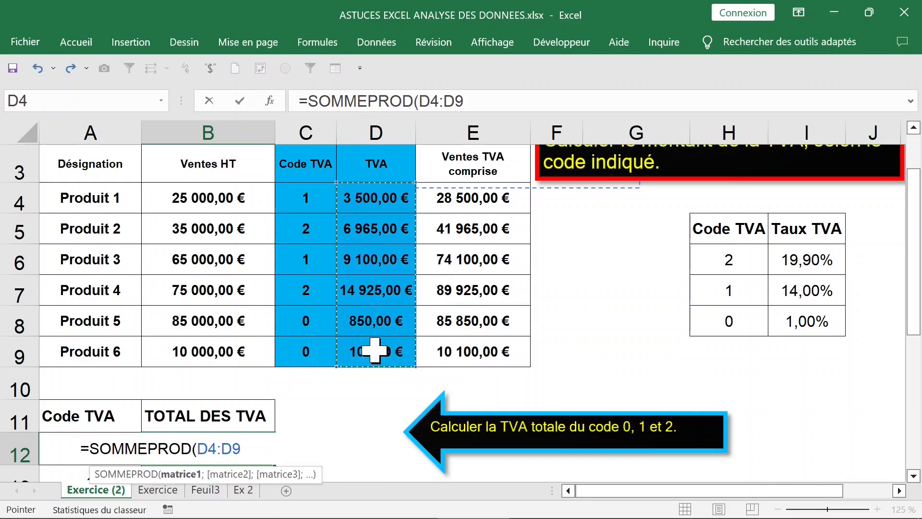
{"action": "type", "text": "*"}
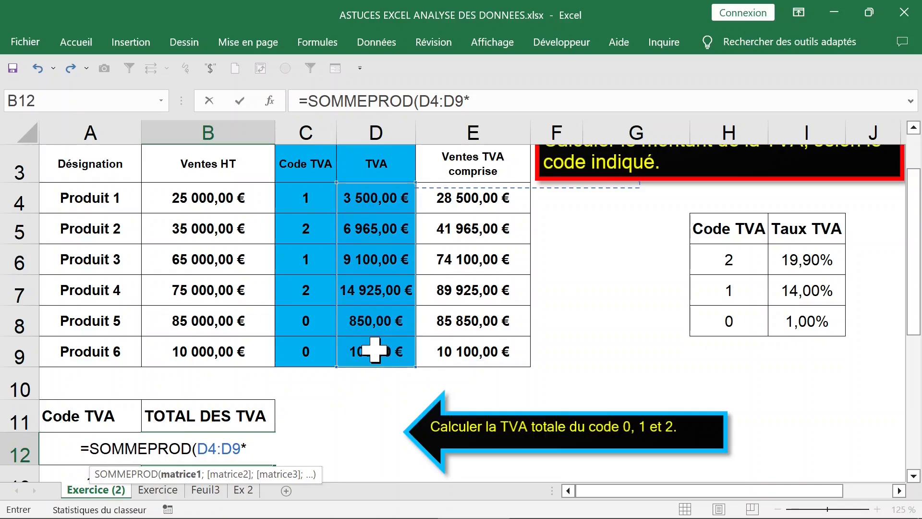
{"action": "scroll", "coordinate": [372, 350], "scroll_direction": "down", "scroll_amount": 1}
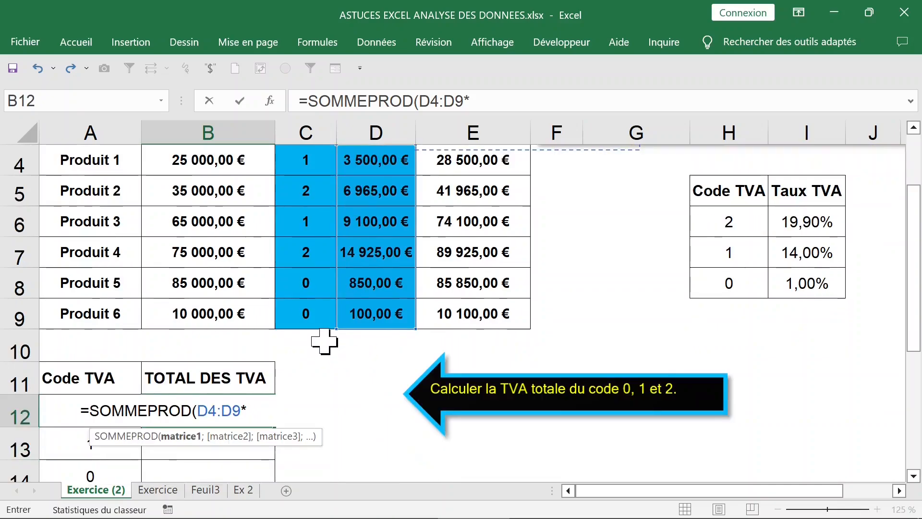
{"action": "scroll", "coordinate": [269, 326], "scroll_direction": "down", "scroll_amount": 1}
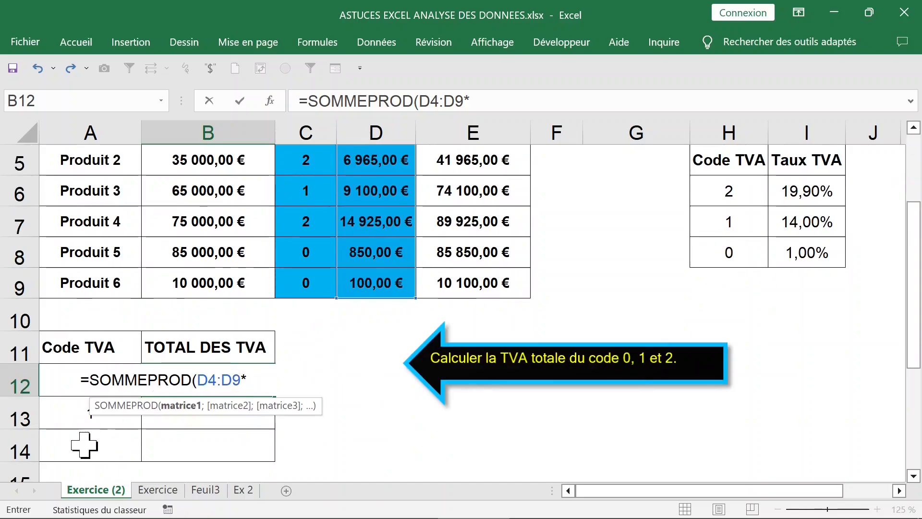
{"action": "left_click_drag", "start_coordinate": [84, 445], "coordinate": [76, 373]}
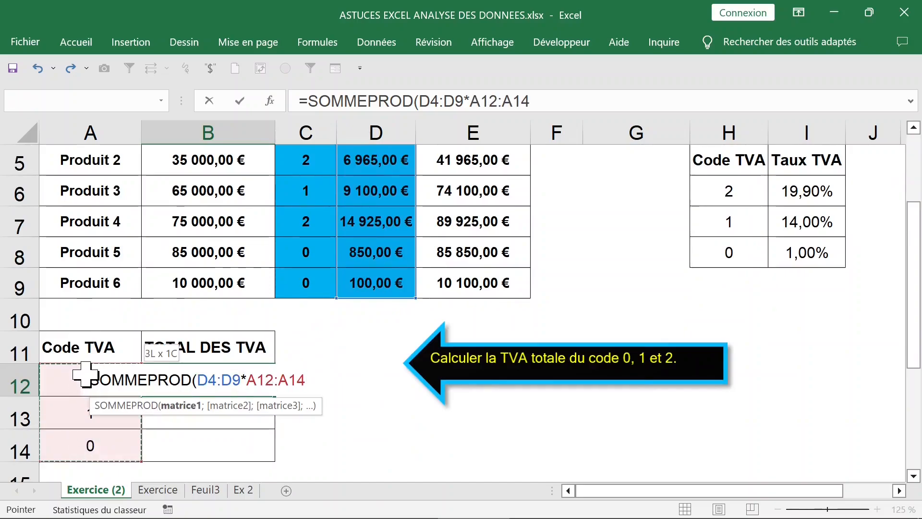
{"action": "scroll", "coordinate": [586, 175], "scroll_direction": "up", "scroll_amount": 3}
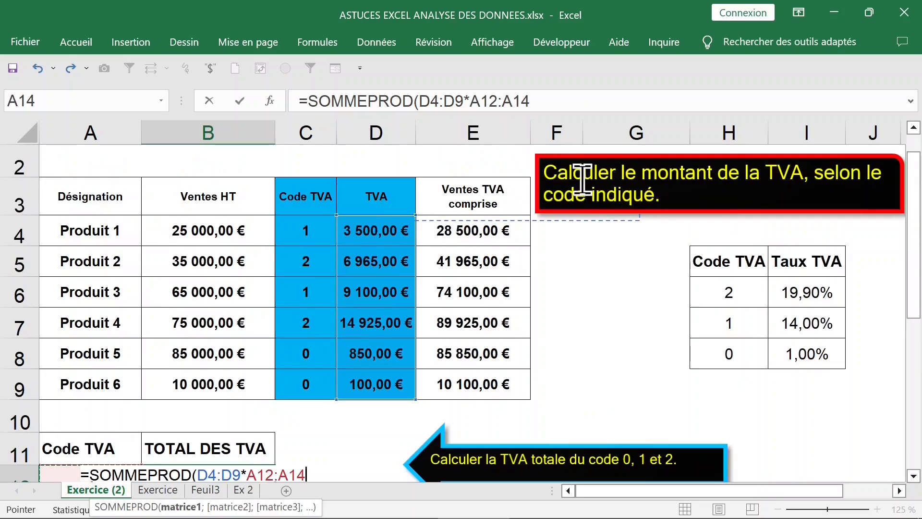
{"action": "type", "text": "="}
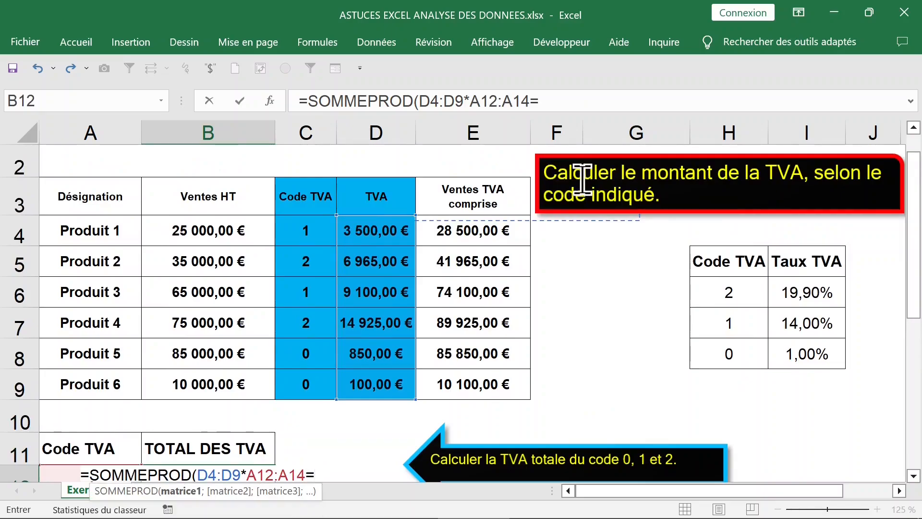
{"action": "left_click", "coordinate": [312, 231]}
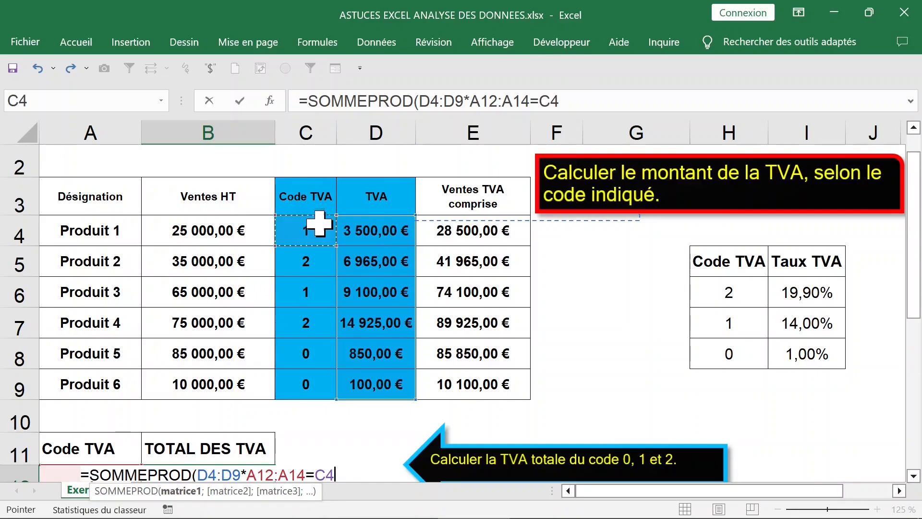
Make A12:A14 absolute and parenthesize the comparison, entering =SOMMEPROD(D4:D9*($A$12:$A$14=C4)) in B12
{"action": "left_click_drag", "start_coordinate": [470, 101], "coordinate": [531, 101]}
{"action": "key", "text": "F4"}
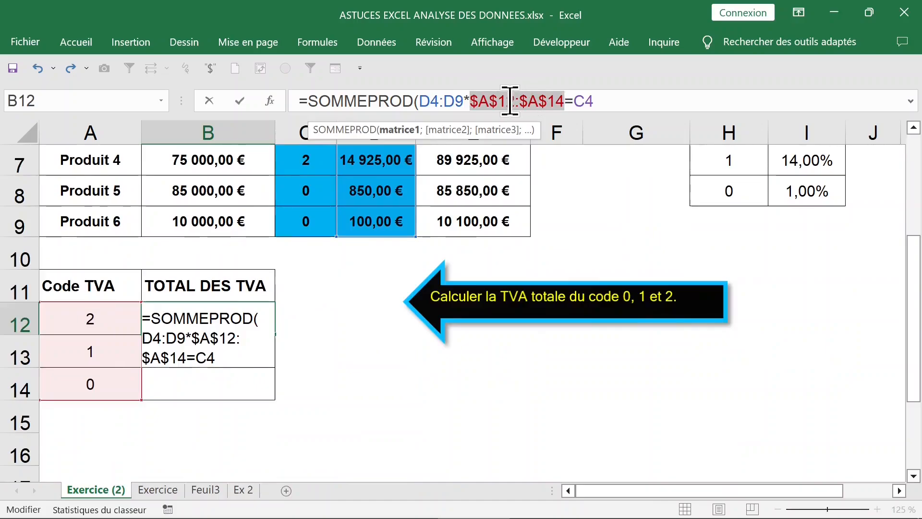
{"action": "left_click", "coordinate": [470, 101]}
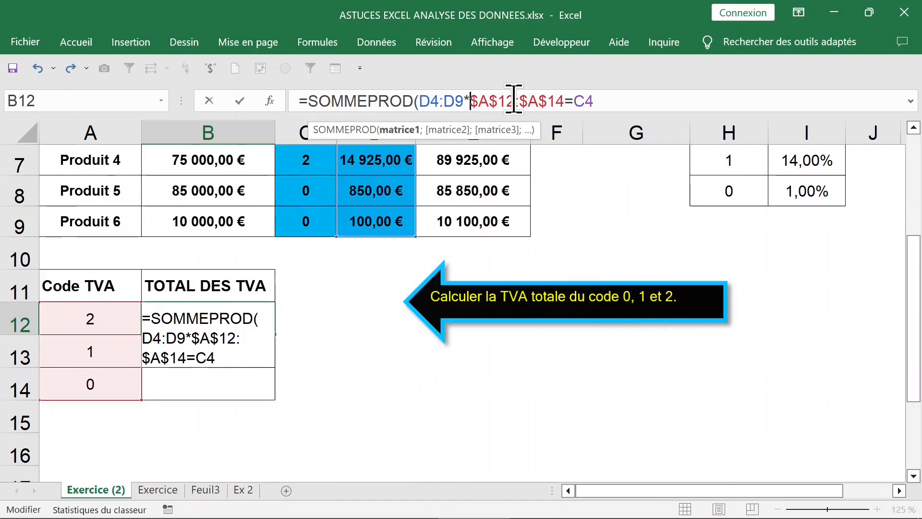
{"action": "type", "text": "("}
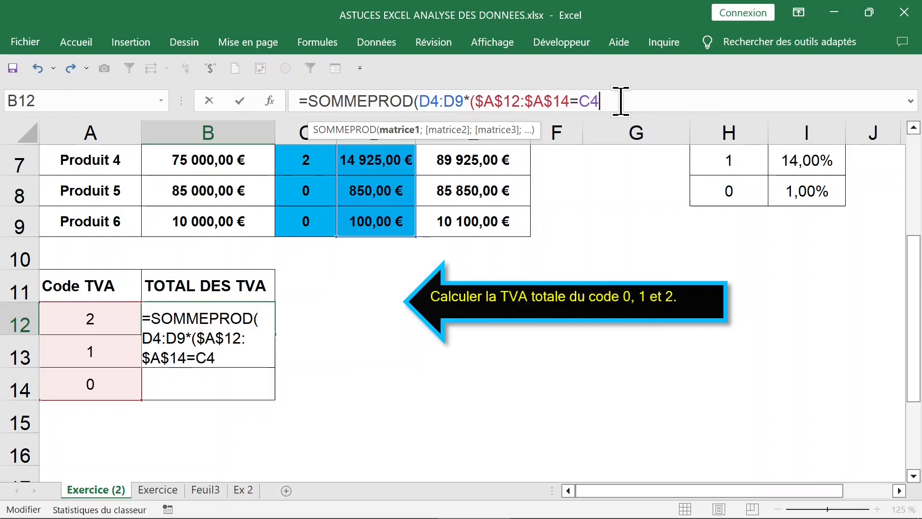
{"action": "type", "text": ")"}
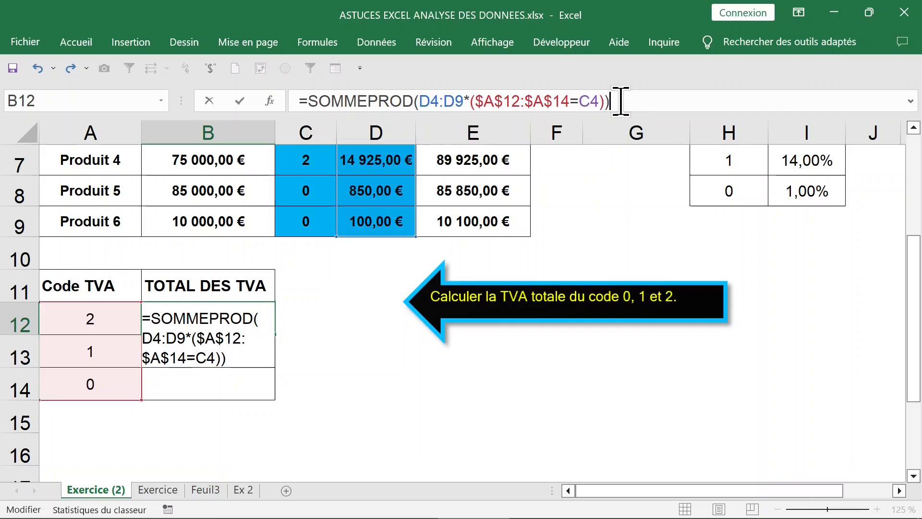
{"action": "key", "text": "Return"}
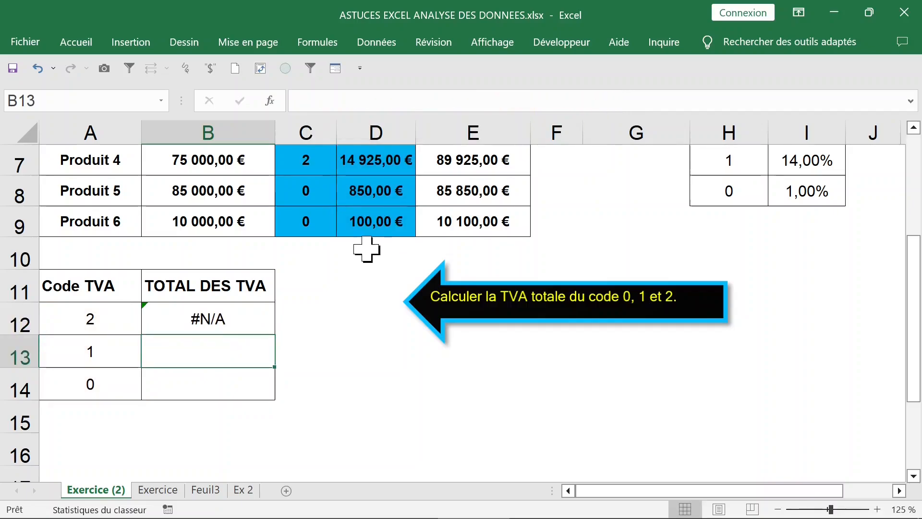
Reopen the formula in B12 and remove everything after =SOMMEPROD(
{"action": "left_click", "coordinate": [226, 313]}
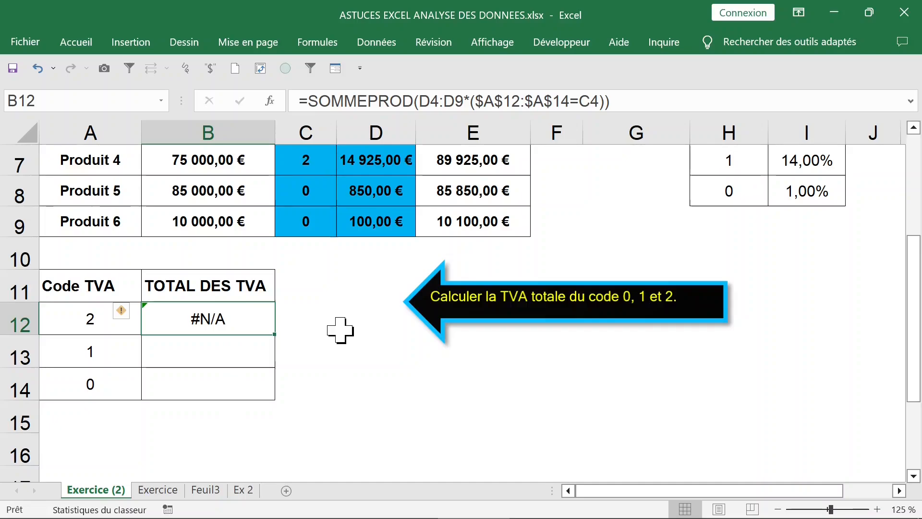
{"action": "scroll", "coordinate": [340, 330], "scroll_direction": "up", "scroll_amount": 1}
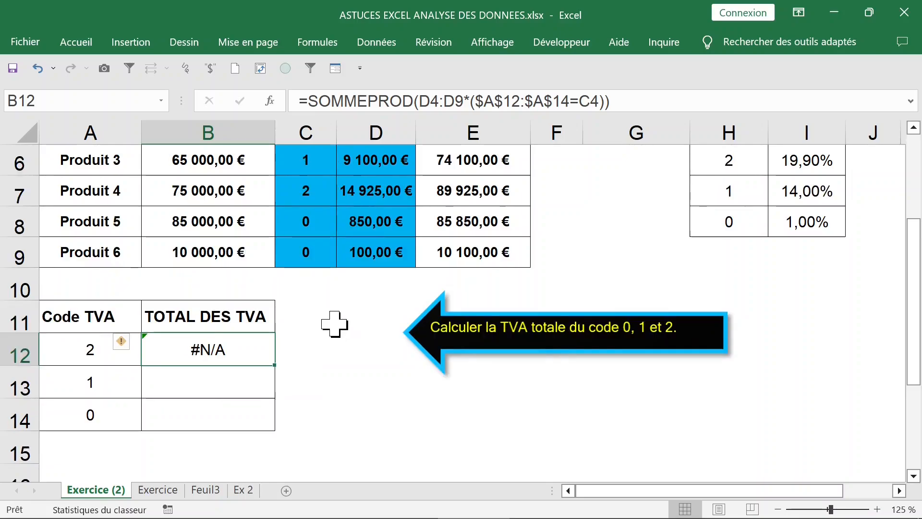
{"action": "double_click", "coordinate": [214, 353]}
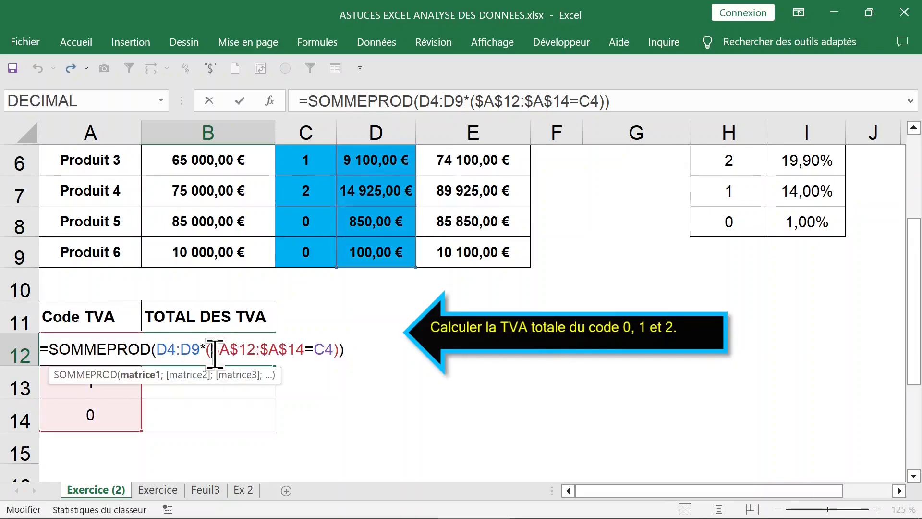
{"action": "key", "text": "Escape"}
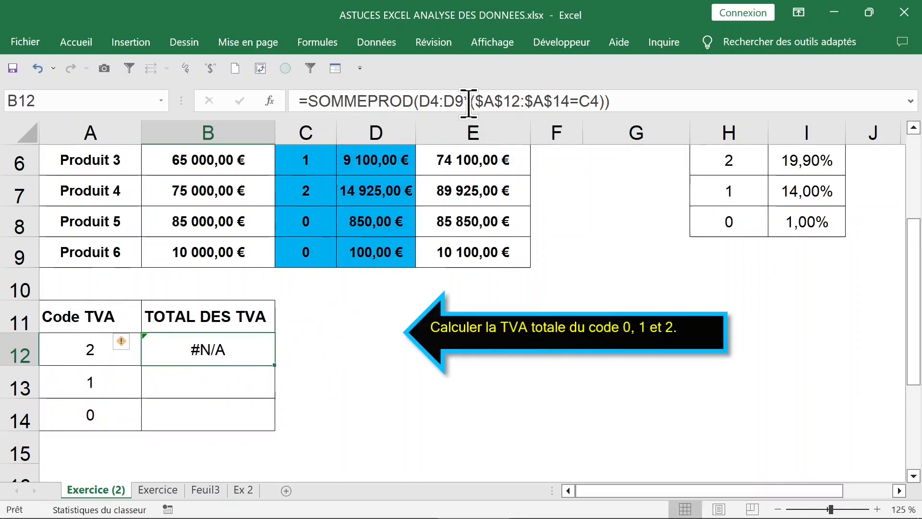
{"action": "left_click", "coordinate": [421, 101]}
{"action": "left_click_drag", "start_coordinate": [421, 101], "coordinate": [758, 109]}
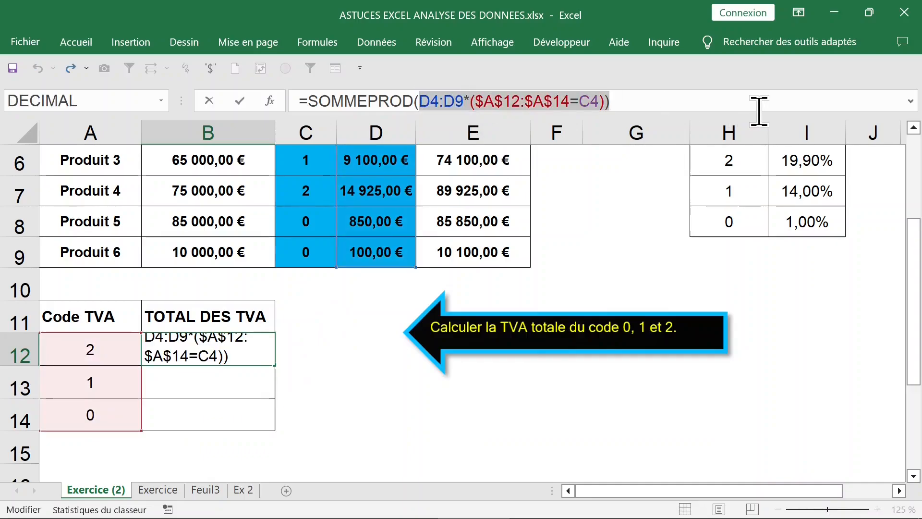
{"action": "key", "text": "Delete"}
Give SOMMEPROD in B12 the criterion $C$4:$C$9=A12, matching the product codes with the code TVA
{"action": "scroll", "coordinate": [422, 251], "scroll_direction": "up", "scroll_amount": 2}
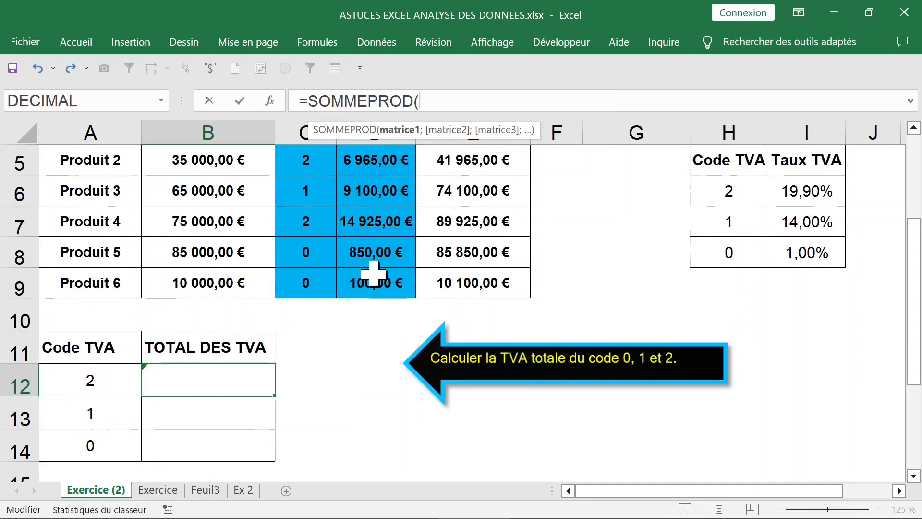
{"action": "left_click_drag", "start_coordinate": [312, 257], "coordinate": [311, 419]}
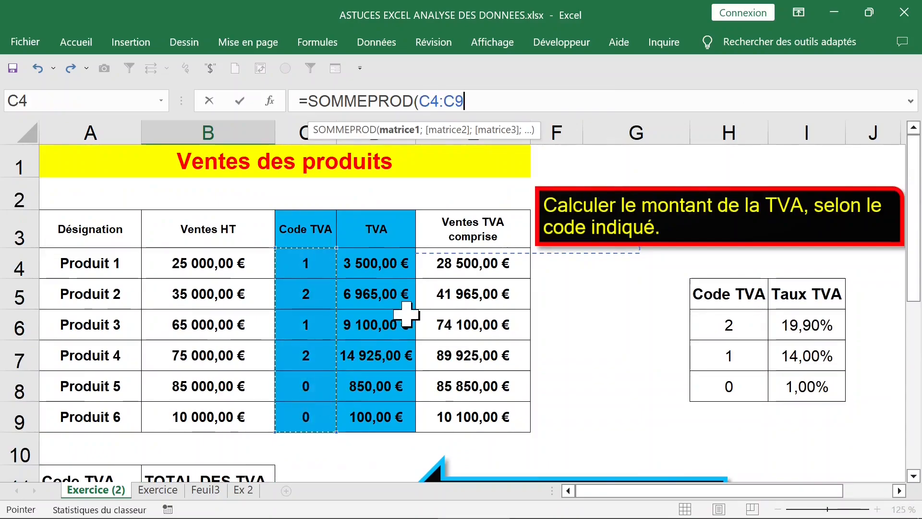
{"action": "key", "text": "F4"}
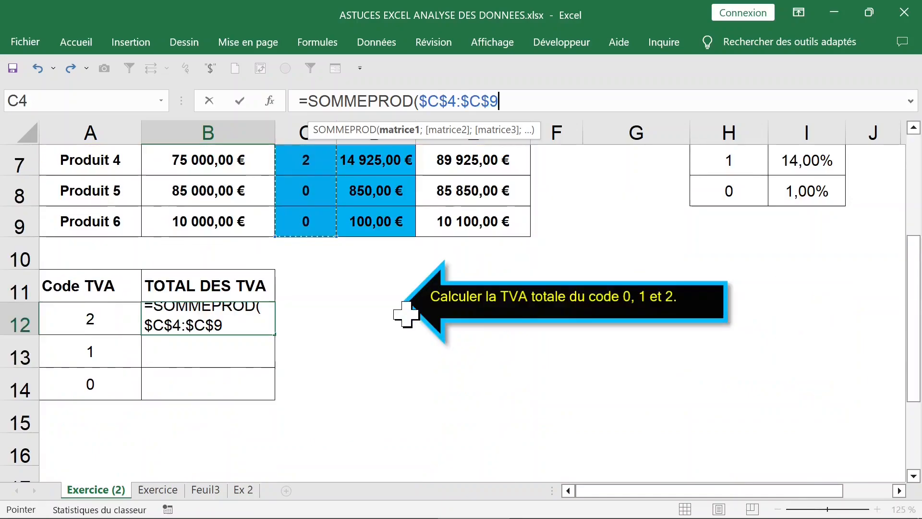
{"action": "type", "text": "="}
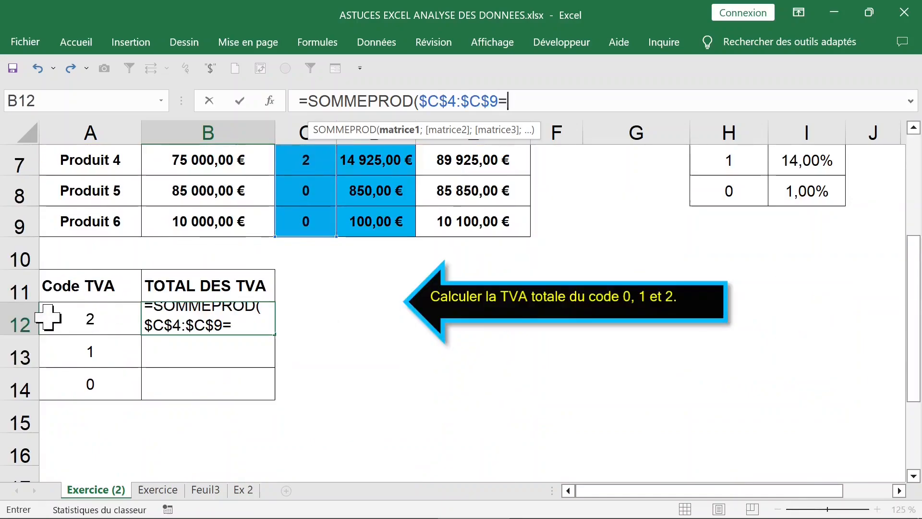
{"action": "left_click", "coordinate": [70, 317]}
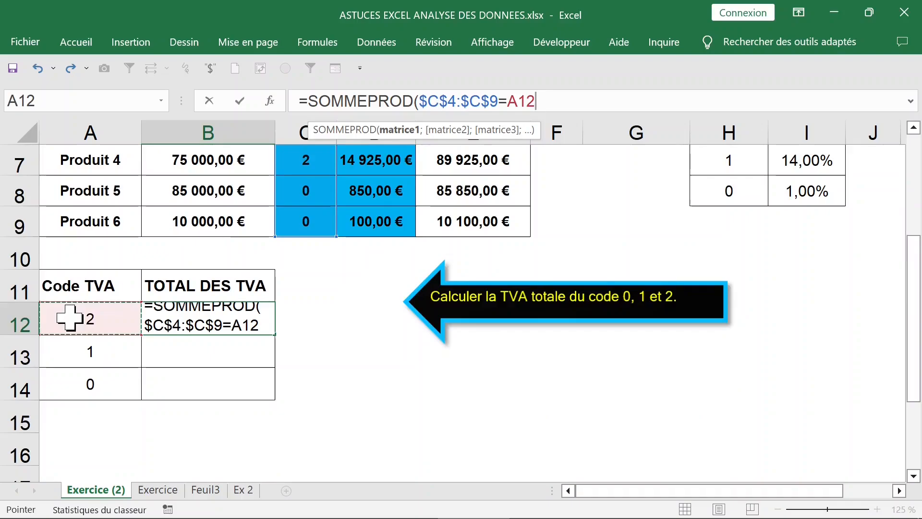
{"action": "type", "text": ")"}
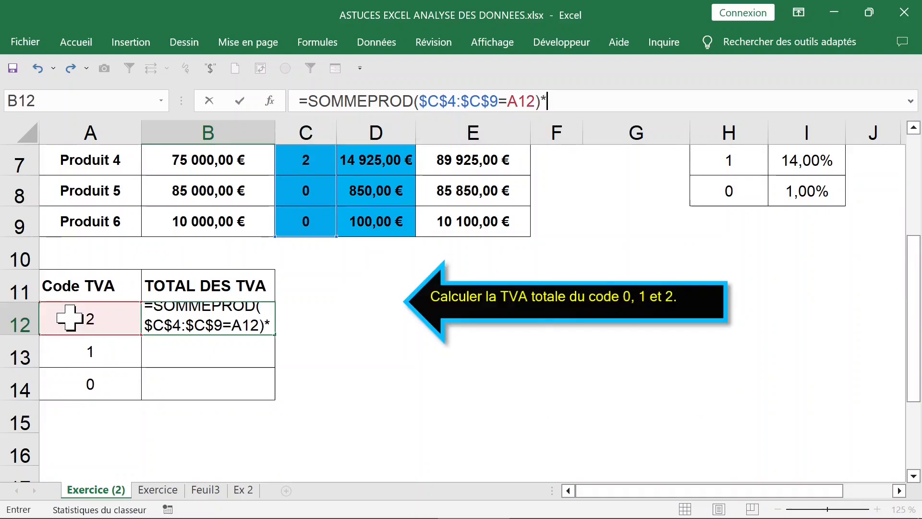
Multiply the criterion by ($D$4:$D$9) and parenthesize it, entering =SOMMEPROD(($C$4:$C$9=A12)*($D$4:$D$9)) in B12
{"action": "type", "text": "*("}
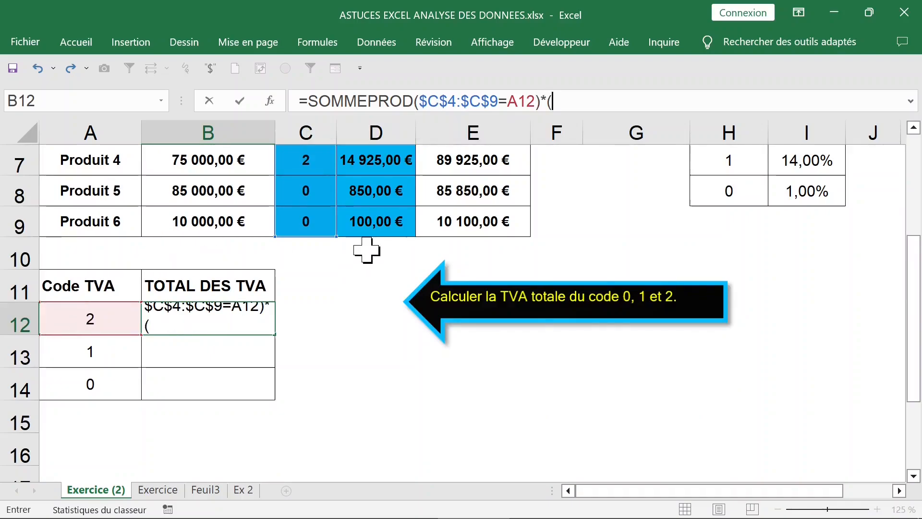
{"action": "mouse_move", "coordinate": [385, 224]}
{"action": "left_mouse_down"}
{"action": "mouse_move", "coordinate": [384, 111]}
{"action": "mouse_move", "coordinate": [381, 232]}
{"action": "left_mouse_up"}
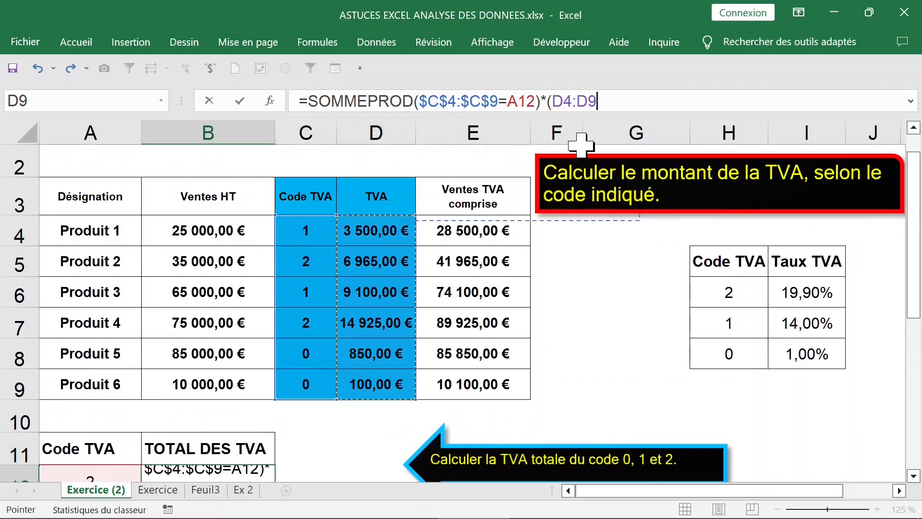
{"action": "key", "text": "F4"}
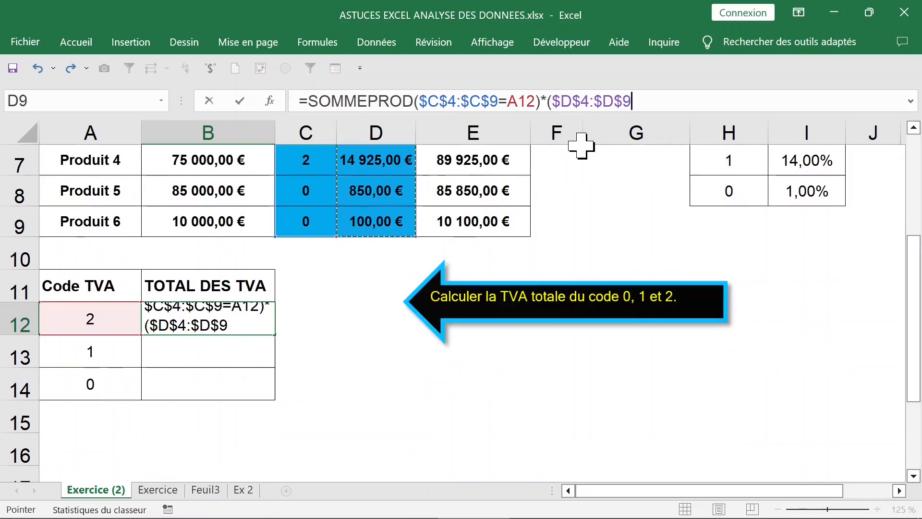
{"action": "type", "text": ")"}
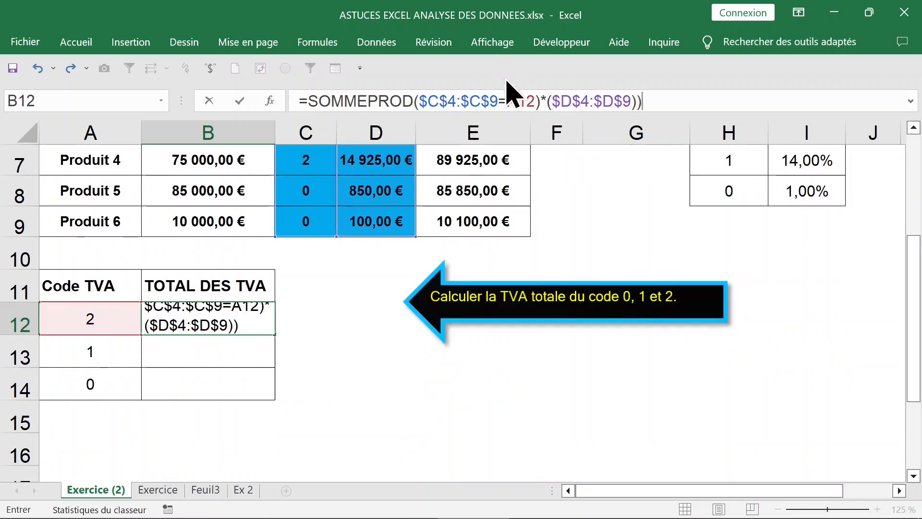
{"action": "left_click", "coordinate": [414, 101]}
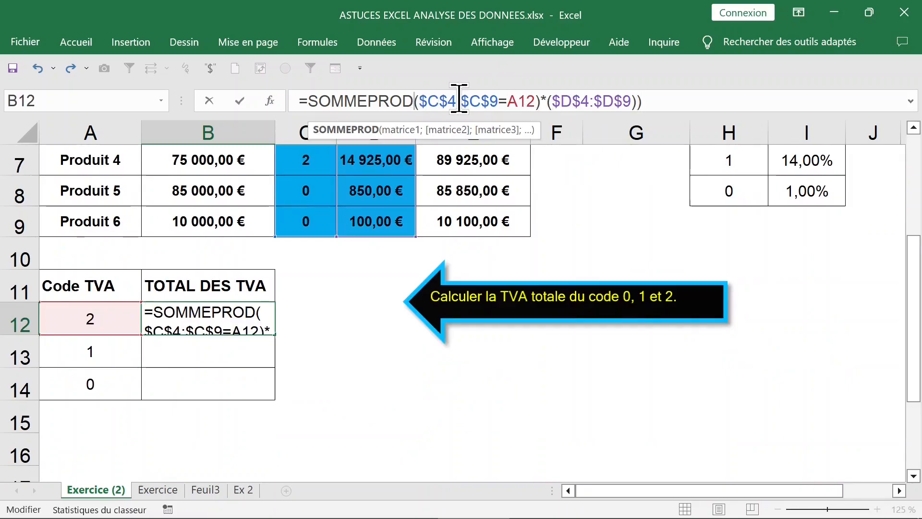
{"action": "type", "text": "("}
{"action": "key", "text": "Return"}
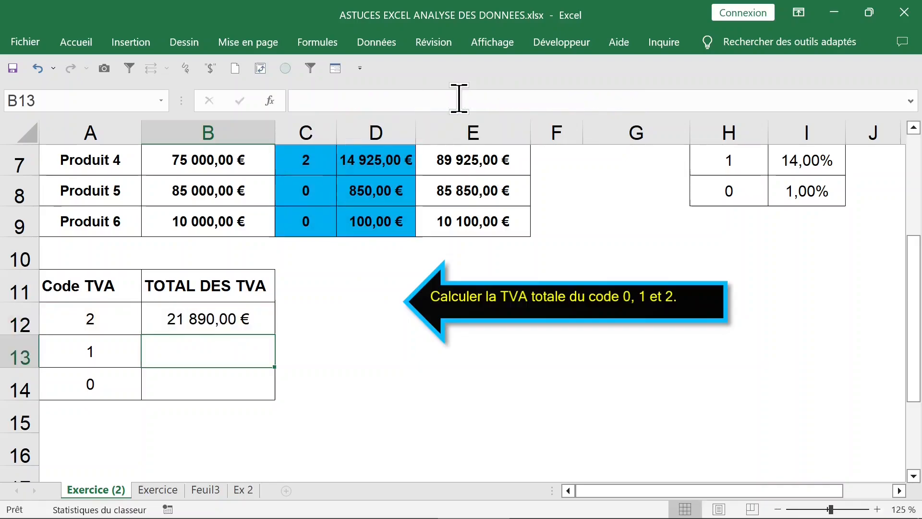
{"action": "left_click", "coordinate": [253, 314]}
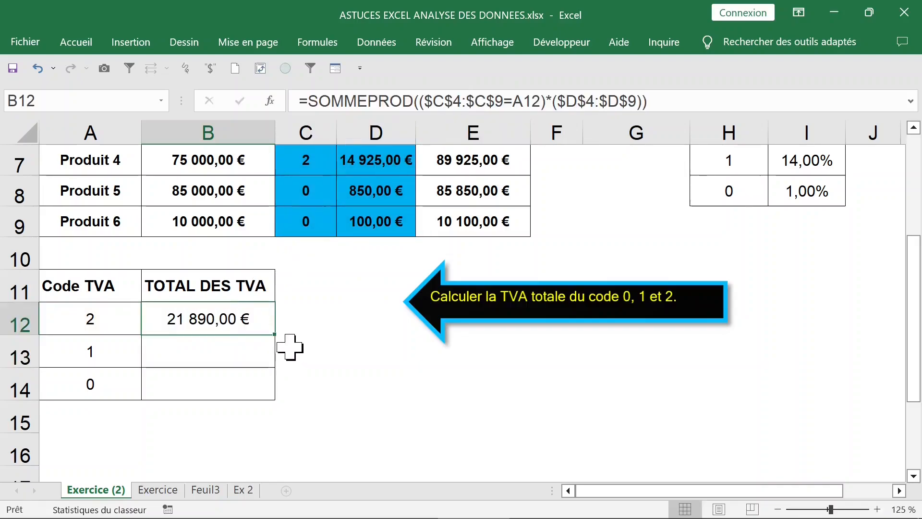
Fill the SOMMEPROD formula from B12 down through B14 to total the TVA for codes 1 and 0
{"action": "double_click", "coordinate": [279, 337]}
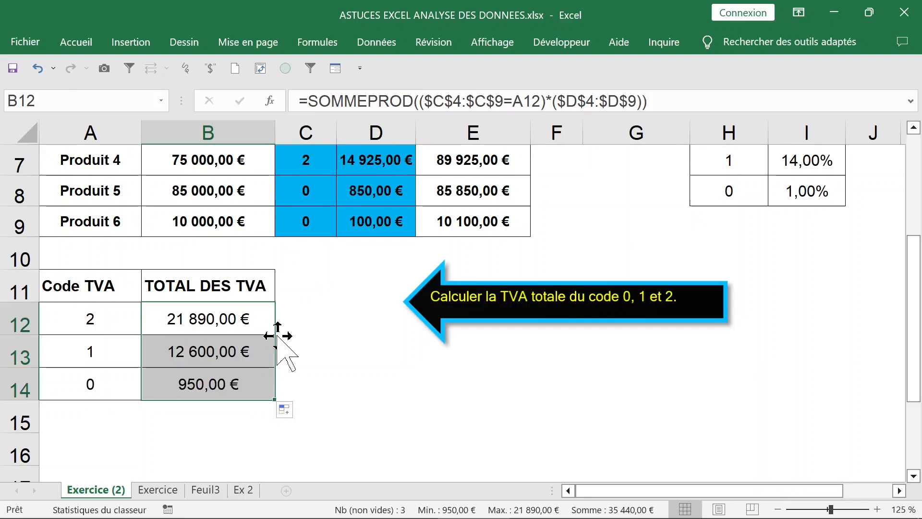
{"action": "left_click", "coordinate": [318, 310]}
{"action": "left_click", "coordinate": [247, 315]}
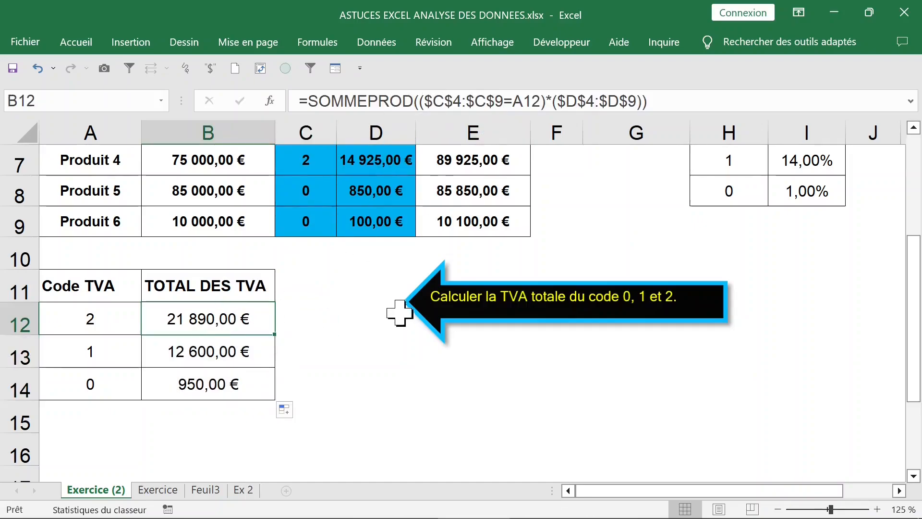
Review the TVA amounts in D4:D9 and product codes in C4:C9 against the per-code totals table below
{"action": "scroll", "coordinate": [397, 306], "scroll_direction": "up", "scroll_amount": 1}
{"action": "scroll", "coordinate": [375, 191], "scroll_direction": "up", "scroll_amount": 1}
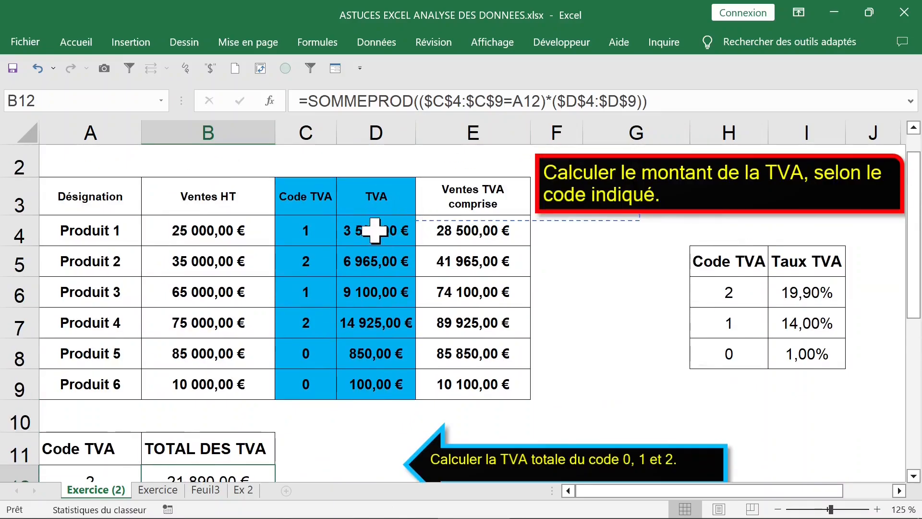
{"action": "left_click_drag", "start_coordinate": [373, 231], "coordinate": [372, 372]}
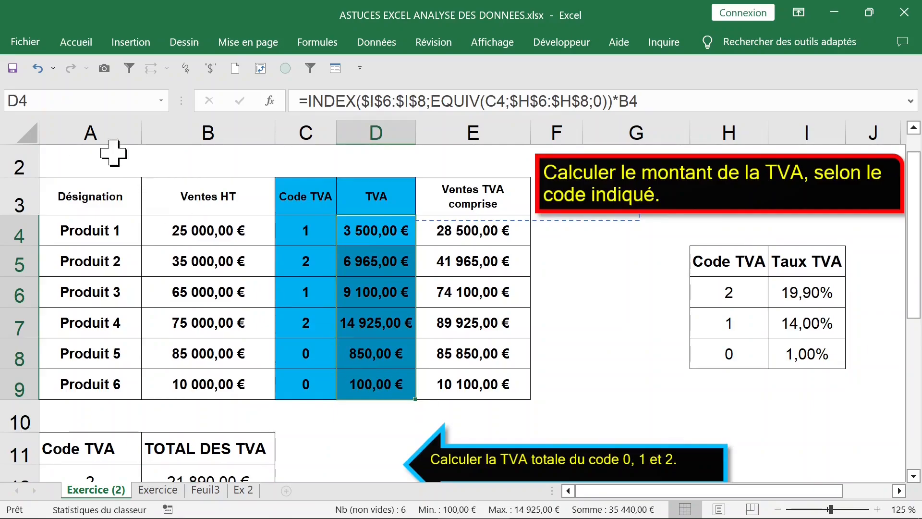
{"action": "left_click", "coordinate": [316, 259]}
{"action": "left_click_drag", "start_coordinate": [310, 234], "coordinate": [311, 384]}
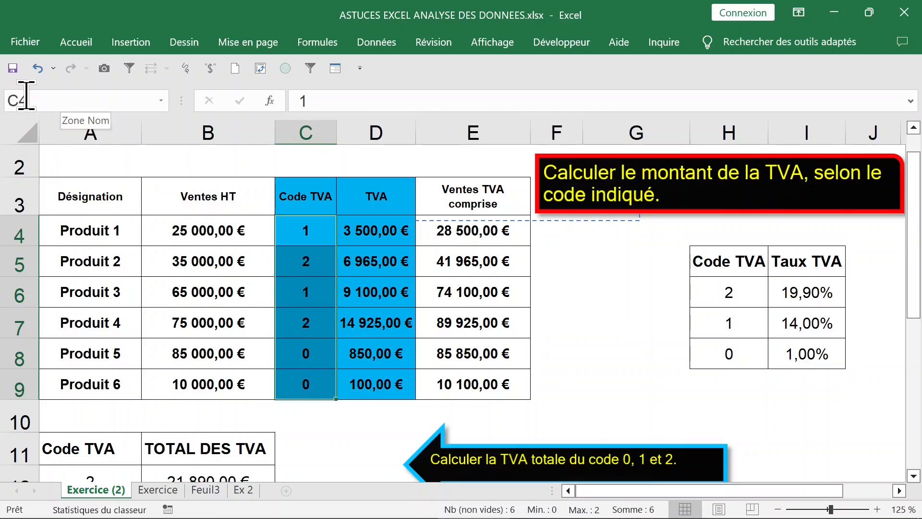
{"action": "left_click", "coordinate": [308, 263]}
{"action": "left_click_drag", "start_coordinate": [309, 232], "coordinate": [310, 387]}
{"action": "scroll", "coordinate": [346, 283], "scroll_direction": "down", "scroll_amount": 2}
{"action": "left_click_drag", "start_coordinate": [77, 351], "coordinate": [108, 409]}
{"action": "left_click", "coordinate": [354, 350]}
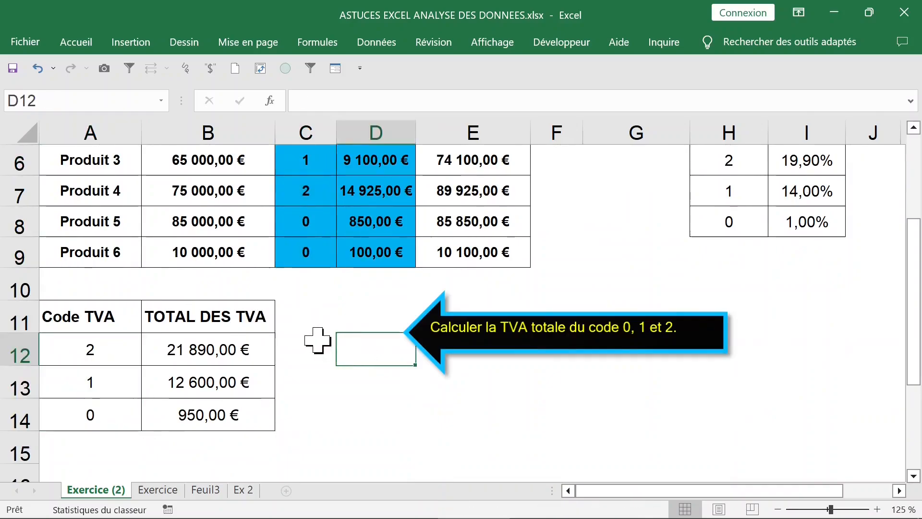
Reduce the height of empty row 10 between the product table and the TVA totals table
{"action": "scroll", "coordinate": [316, 342], "scroll_direction": "up", "scroll_amount": 1}
{"action": "left_click", "coordinate": [176, 383]}
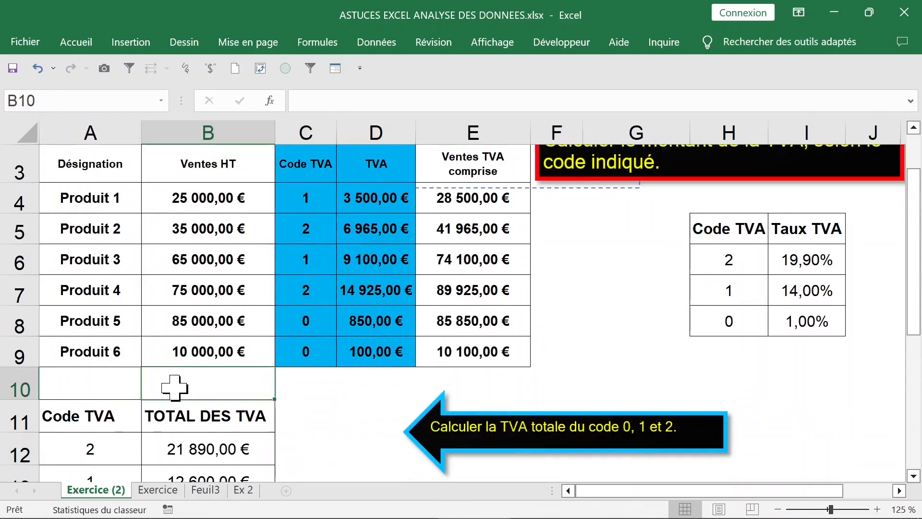
{"action": "left_click", "coordinate": [19, 384]}
{"action": "left_click_drag", "start_coordinate": [30, 399], "coordinate": [26, 379]}
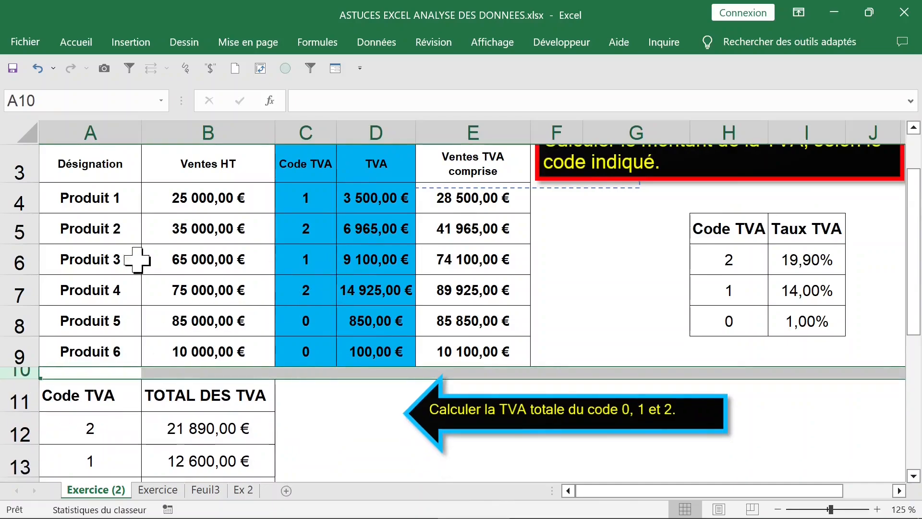
Set the TVA rate for code 2 in I6 to 22%
{"action": "left_click", "coordinate": [17, 228]}
{"action": "left_click", "coordinate": [699, 258]}
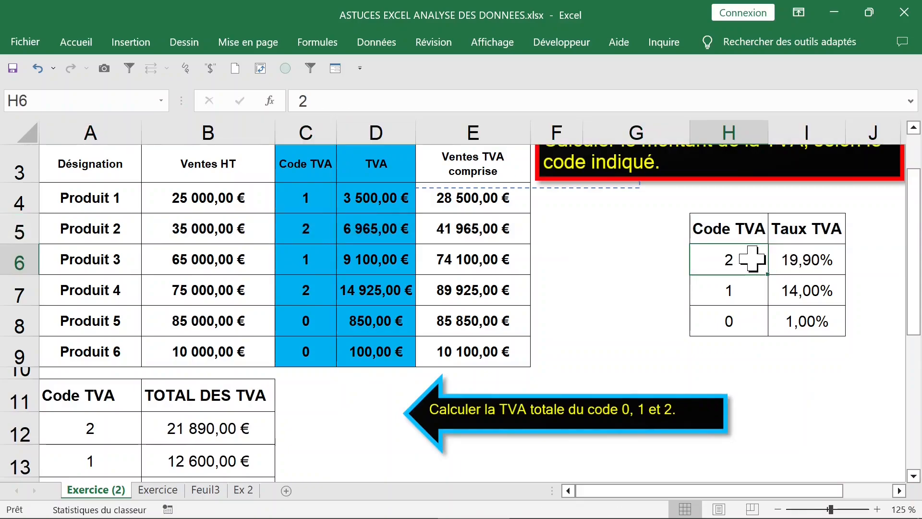
{"action": "left_click", "coordinate": [787, 259]}
{"action": "type", "text": "22"}
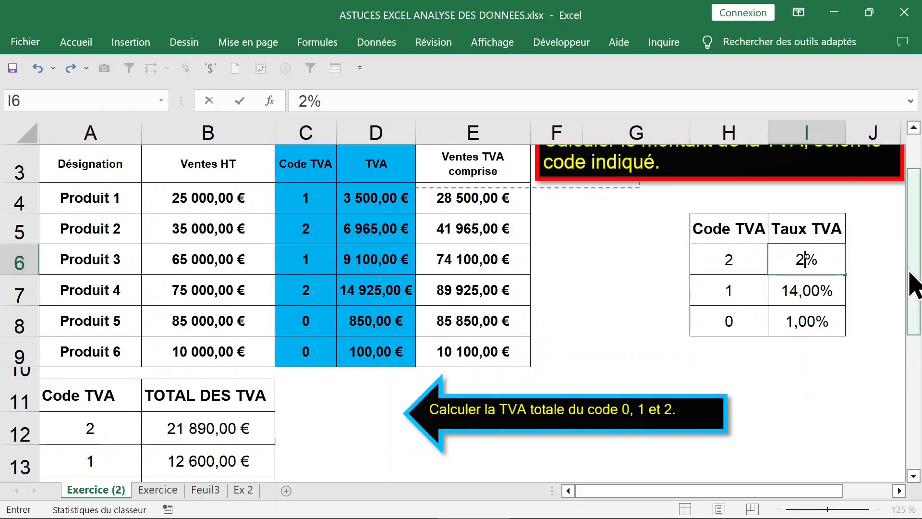
{"action": "key", "text": "Return"}
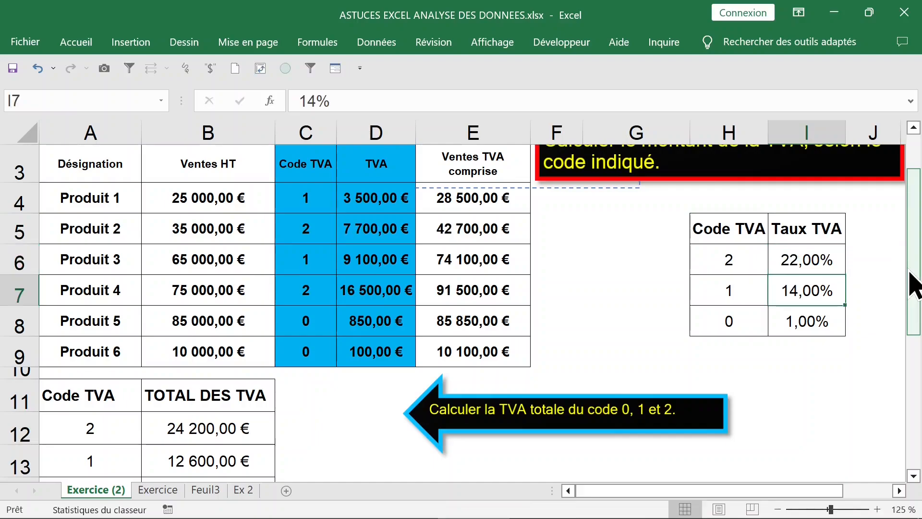
Set the TVA rate for code 1 in I7 to 12%
{"action": "left_click", "coordinate": [734, 289]}
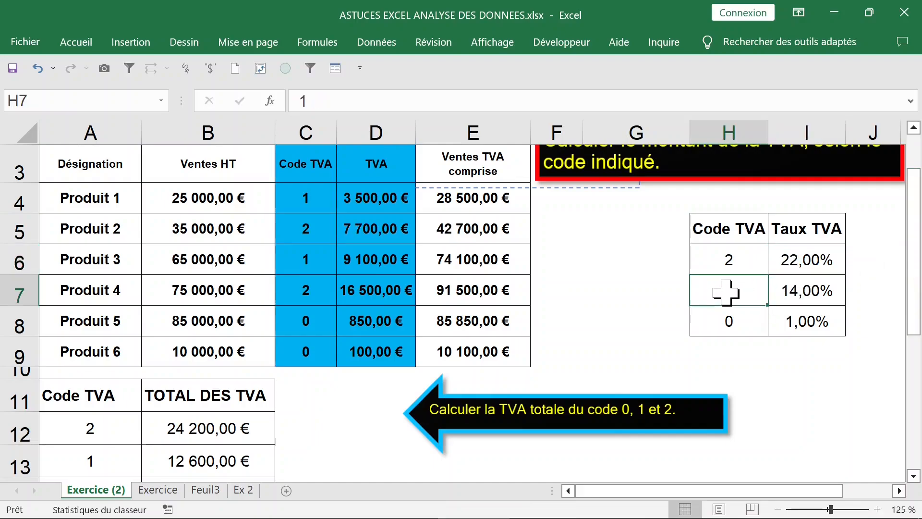
{"action": "left_click", "coordinate": [810, 291]}
{"action": "type", "text": "12"}
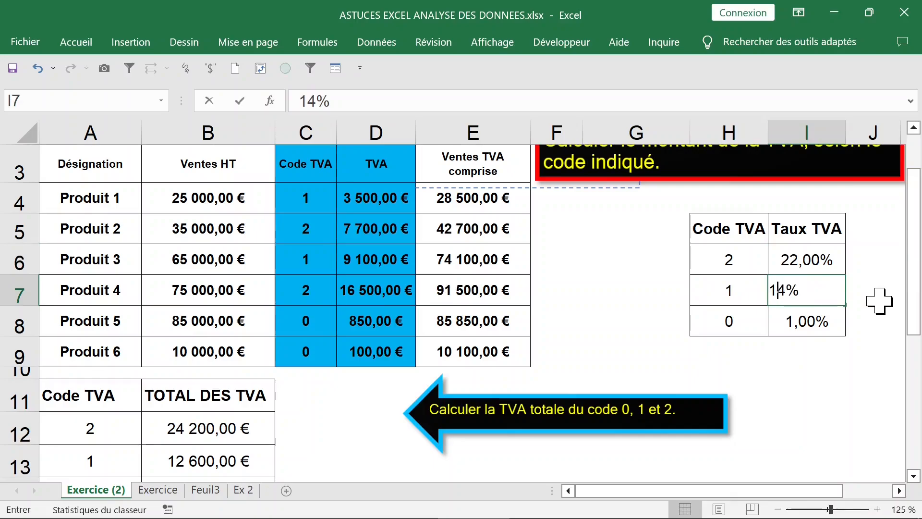
{"action": "key", "text": "Return"}
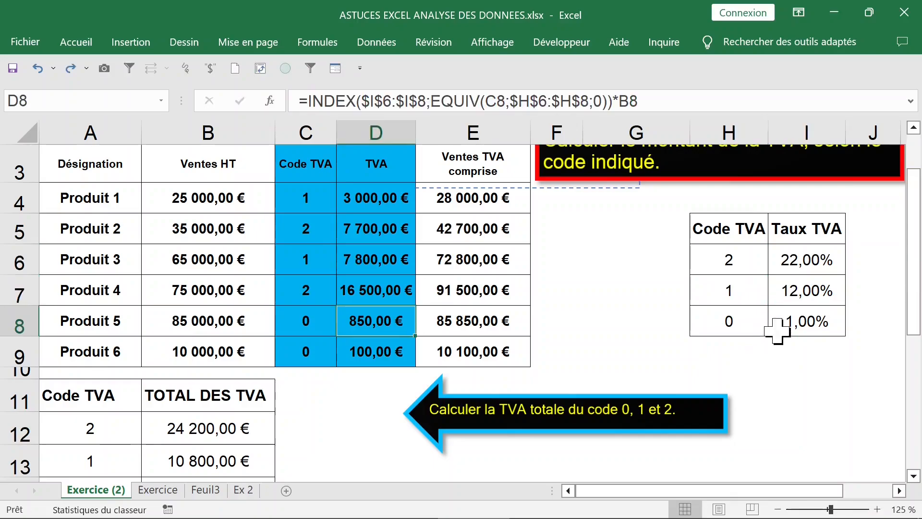
Set the TVA rate for code 0 in I8 to 2,5%
{"action": "left_click", "coordinate": [800, 329]}
{"action": "left_click", "coordinate": [728, 325]}
{"action": "left_click", "coordinate": [802, 322]}
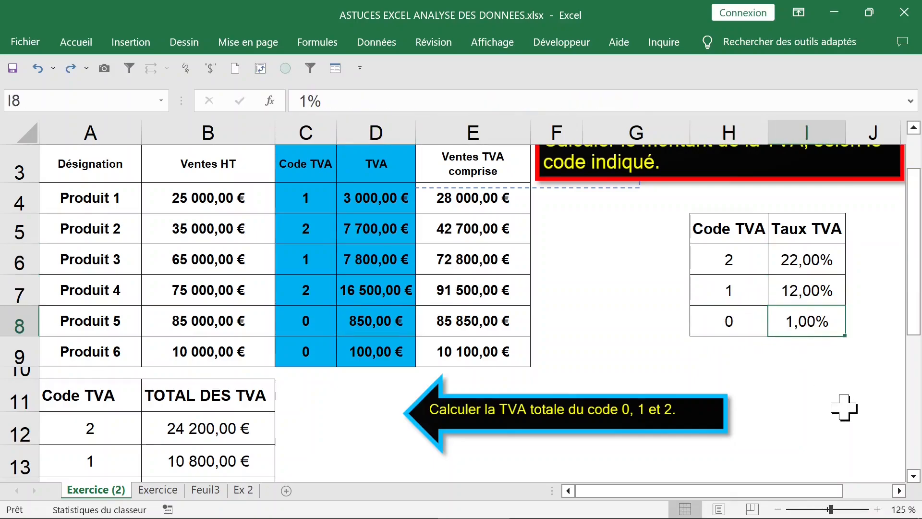
{"action": "type", "text": "2,5"}
{"action": "key", "text": "Return"}
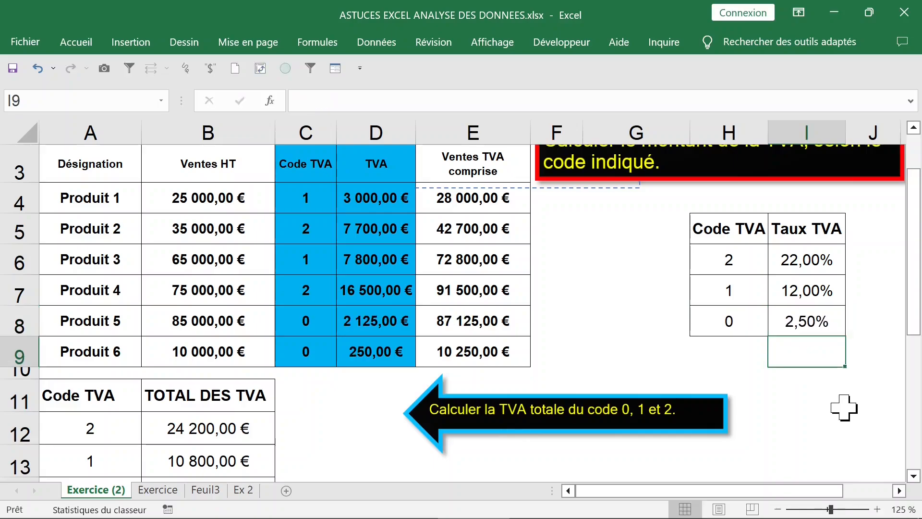
Check the recalculated TVA for Produit 5 in D8 and the TVA totals per code in A12:B14
{"action": "left_click", "coordinate": [385, 322]}
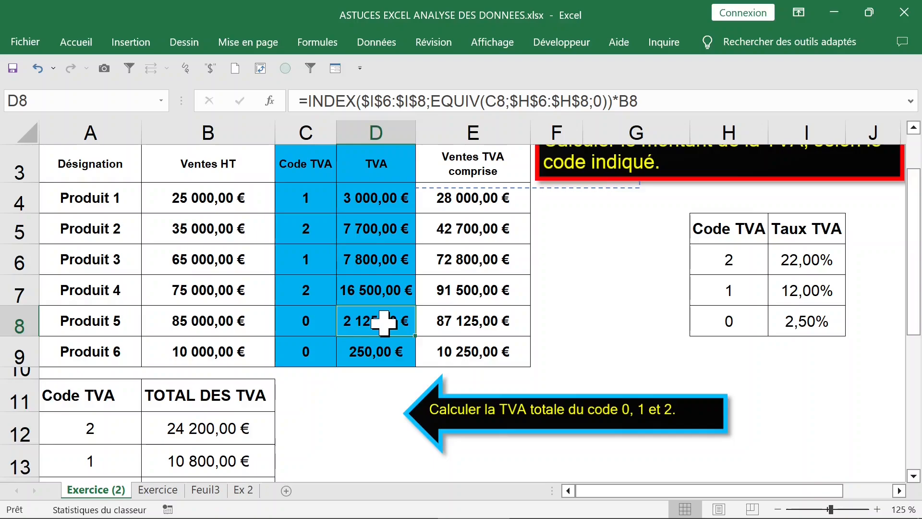
{"action": "scroll", "coordinate": [380, 322], "scroll_direction": "down", "scroll_amount": 1}
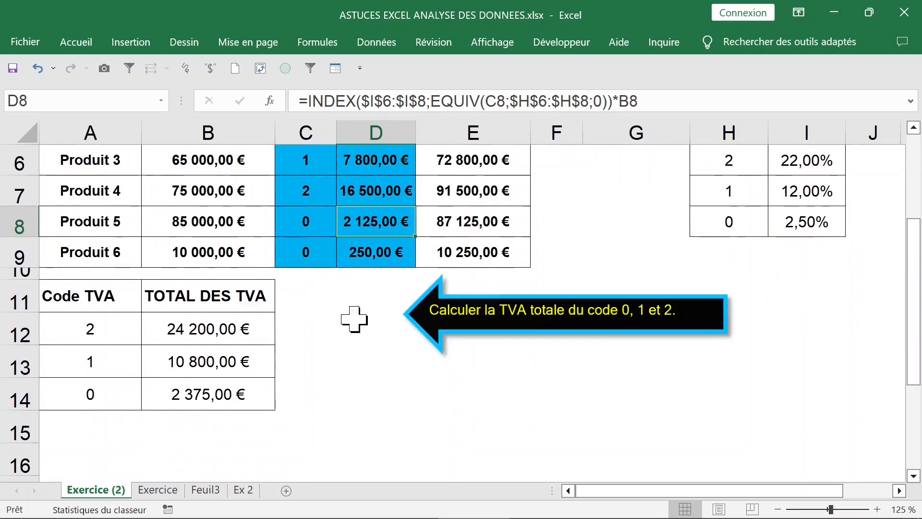
{"action": "left_click", "coordinate": [217, 325]}
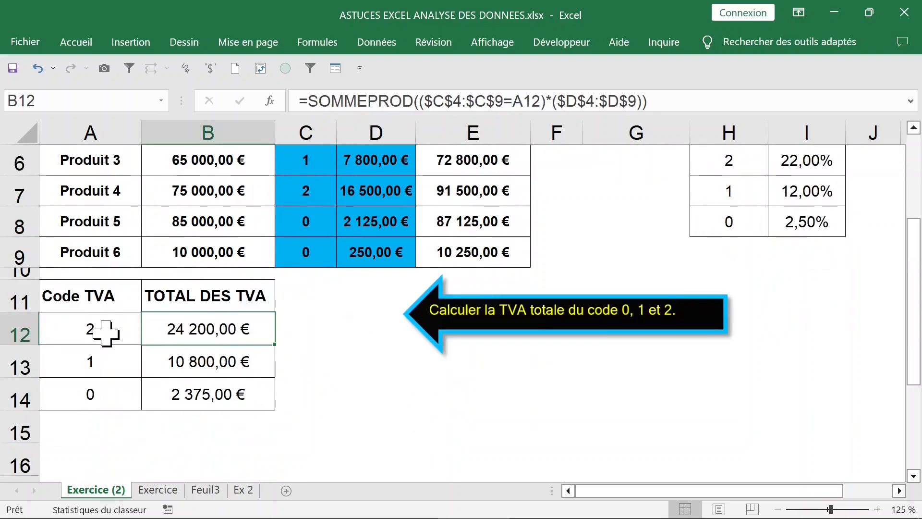
{"action": "left_click_drag", "start_coordinate": [106, 334], "coordinate": [206, 408]}
{"action": "scroll", "coordinate": [365, 343], "scroll_direction": "up", "scroll_amount": 1}
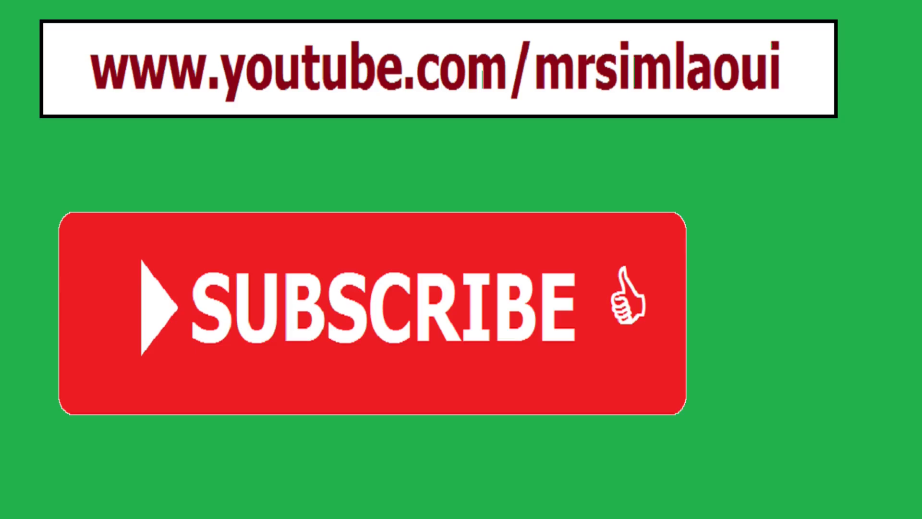